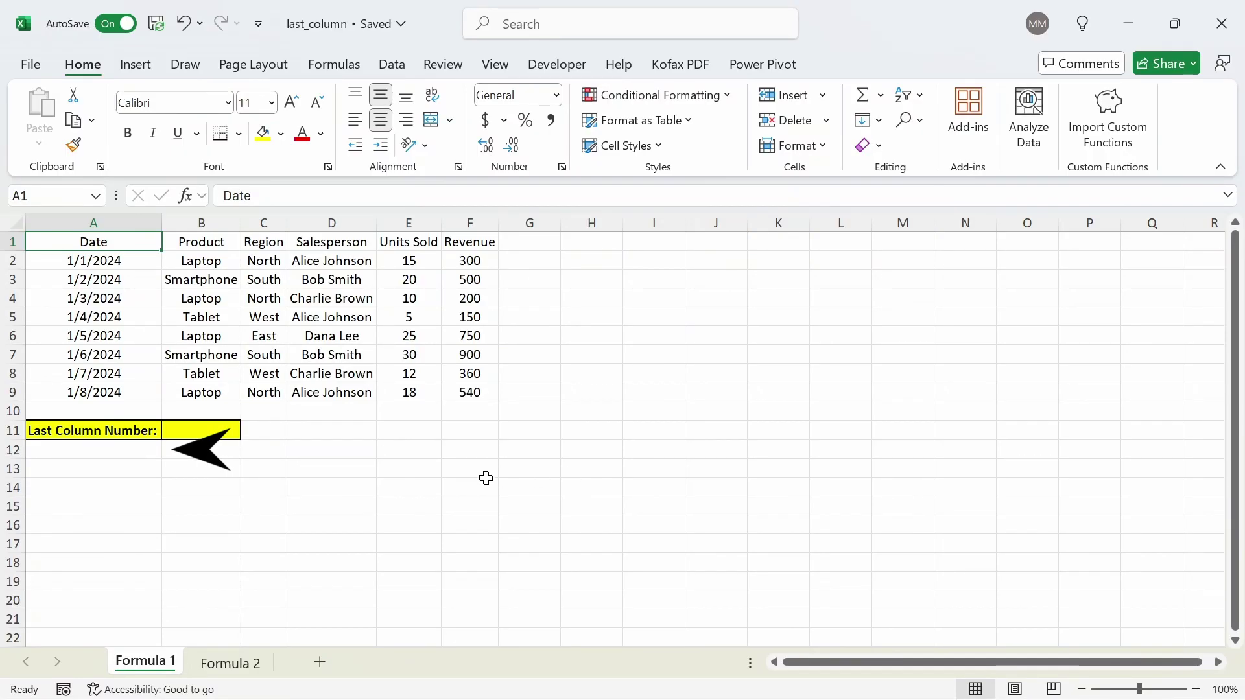
Enter =2:2<>"" in A12 so it spills TRUE under columns A–F and FALSE beyond
{"action": "left_click", "coordinate": [71, 454]}
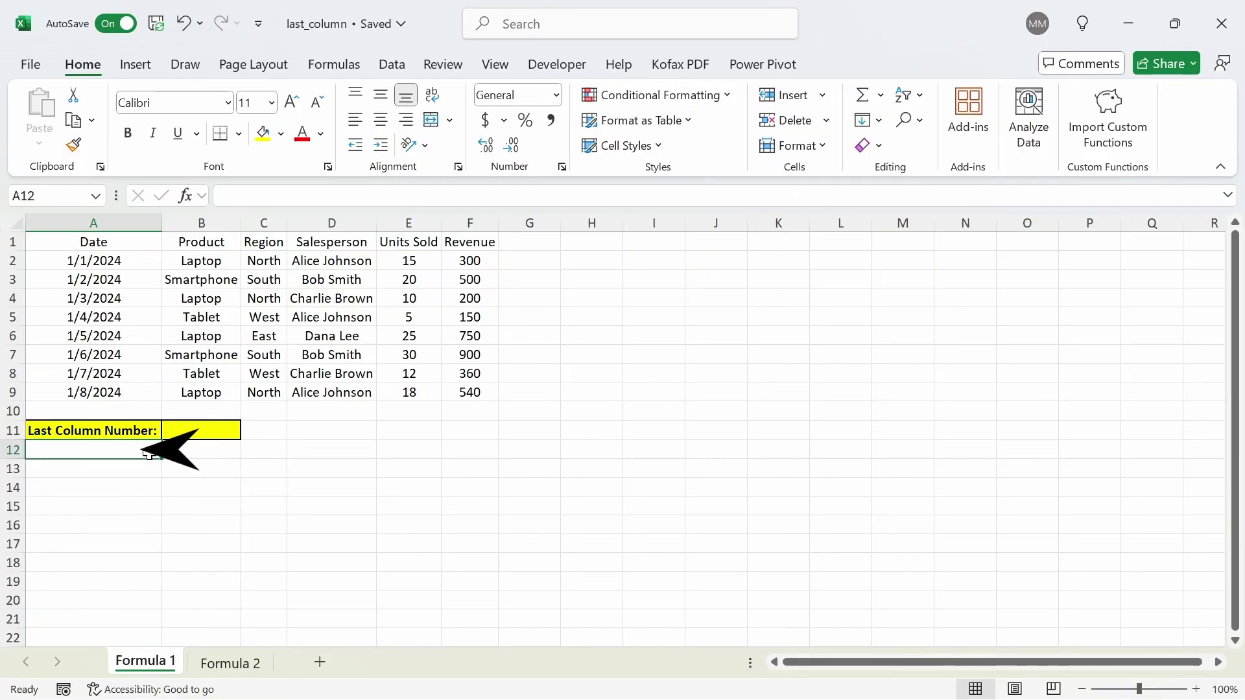
{"action": "type", "text": "="}
{"action": "left_click", "coordinate": [125, 260]}
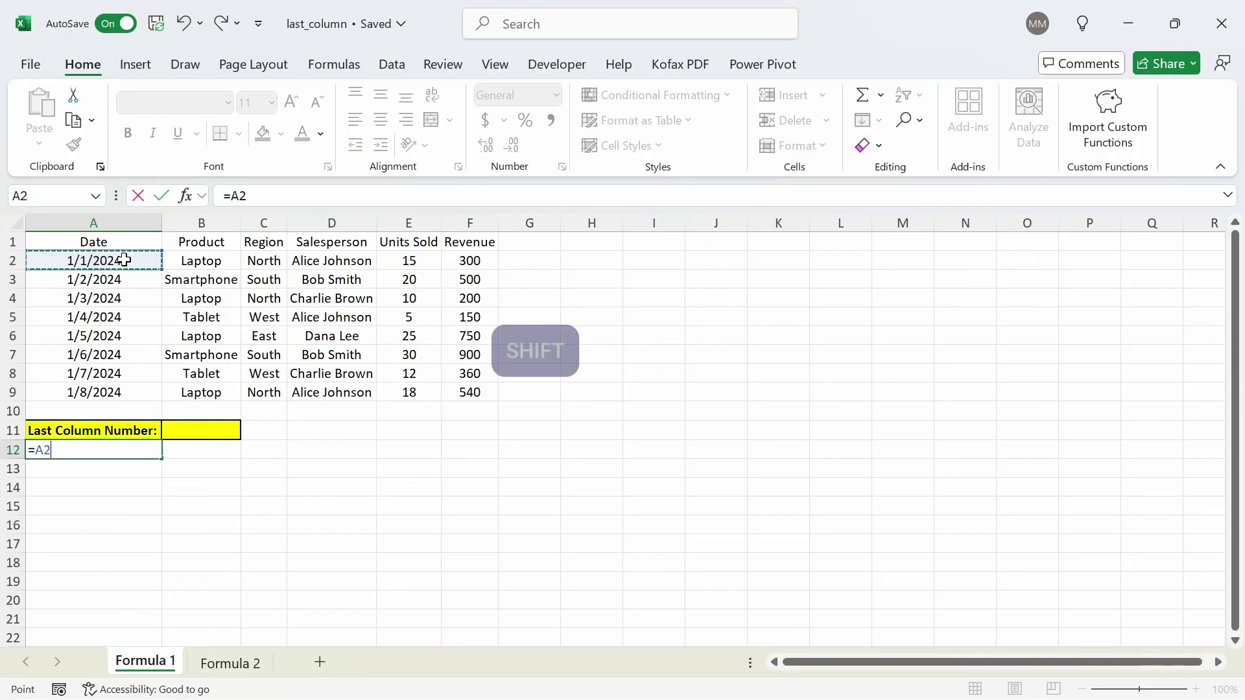
{"action": "key", "text": "shift+space"}
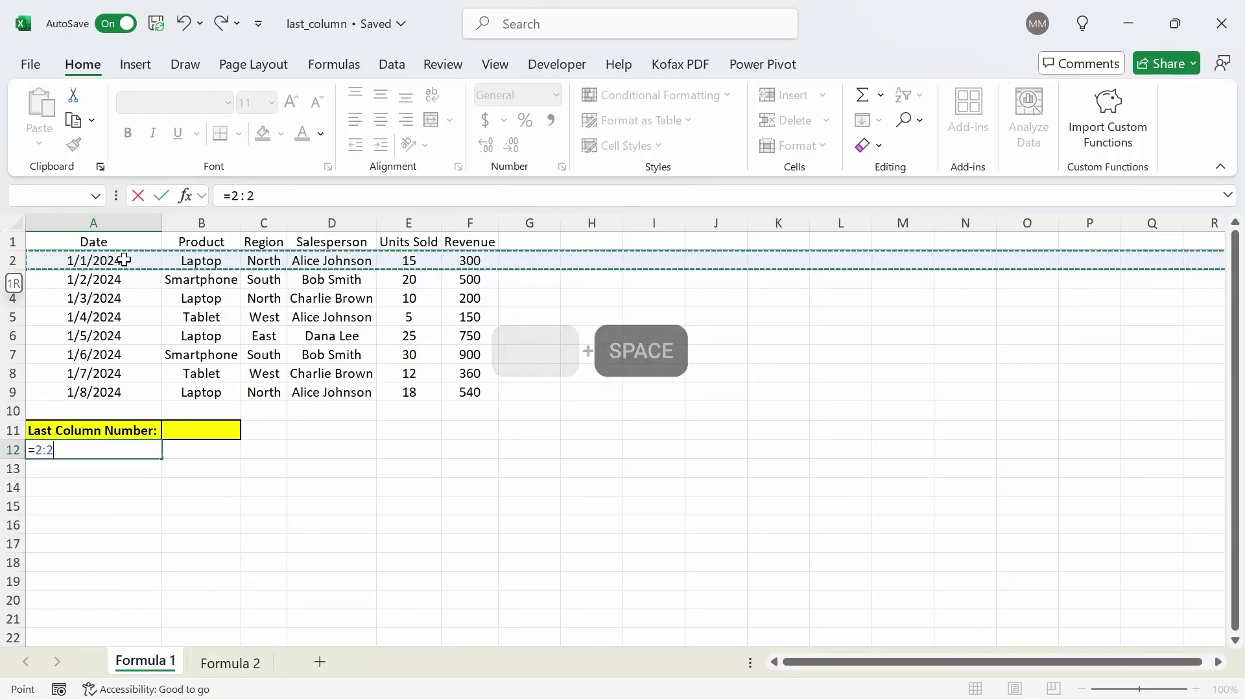
{"action": "type", "text": "<>"}
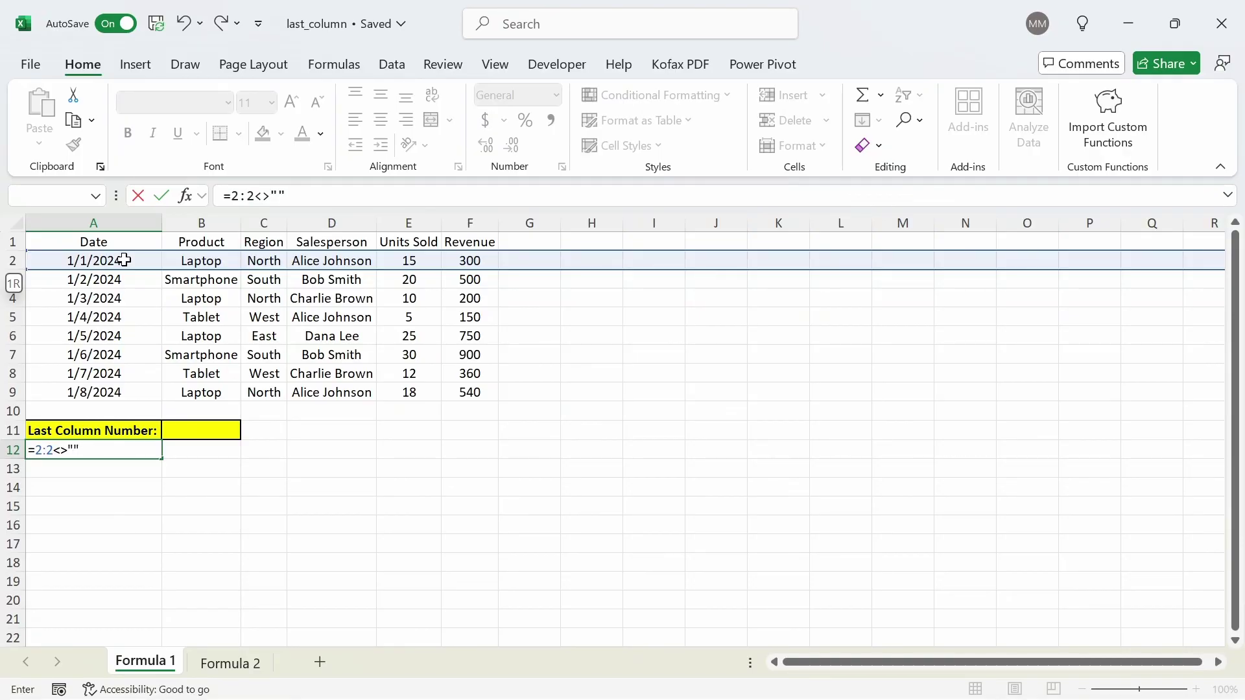
{"action": "key", "text": "ctrl+Return"}
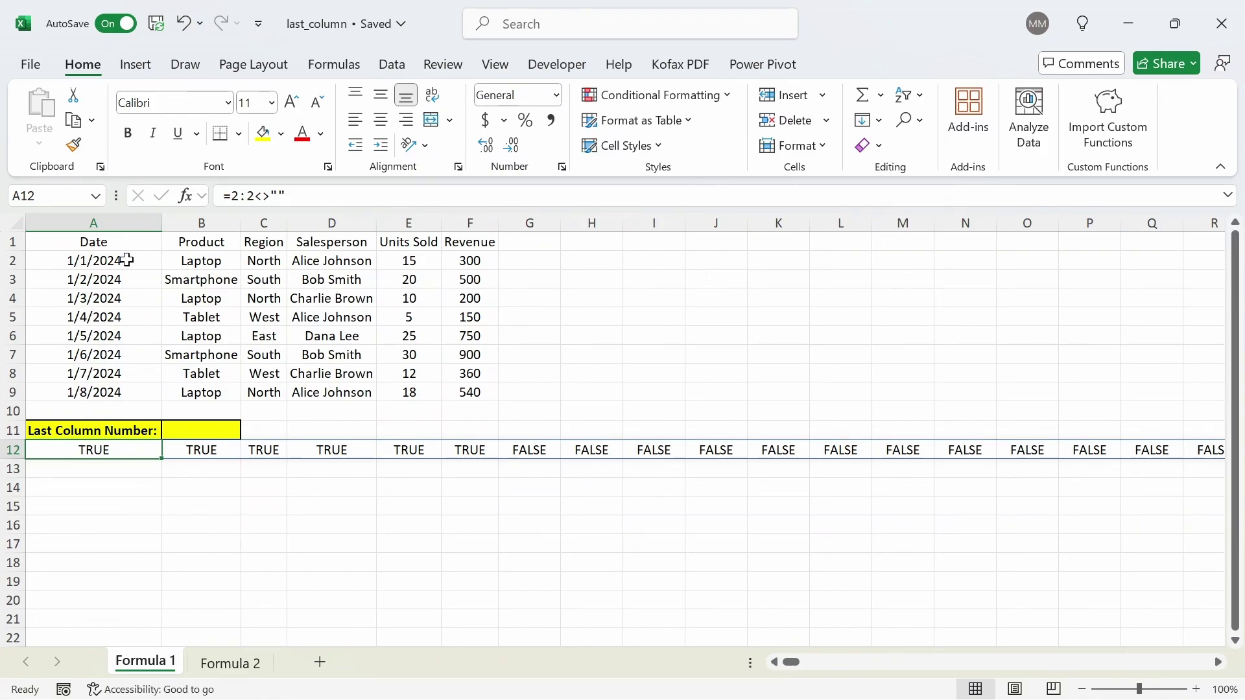
Enter =COLUMN(2:2) in A13 and check that its spill runs out to column 16384
{"action": "left_click", "coordinate": [75, 467]}
{"action": "type", "text": "=COLUMN("}
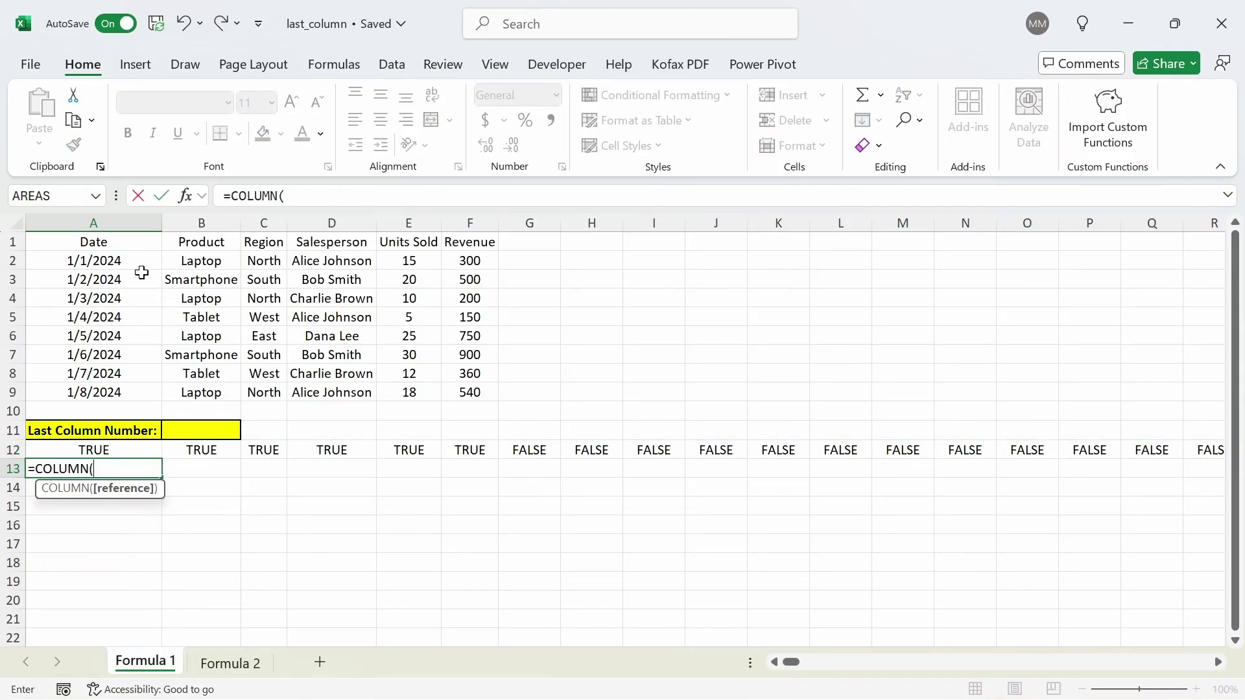
{"action": "left_click", "coordinate": [96, 262]}
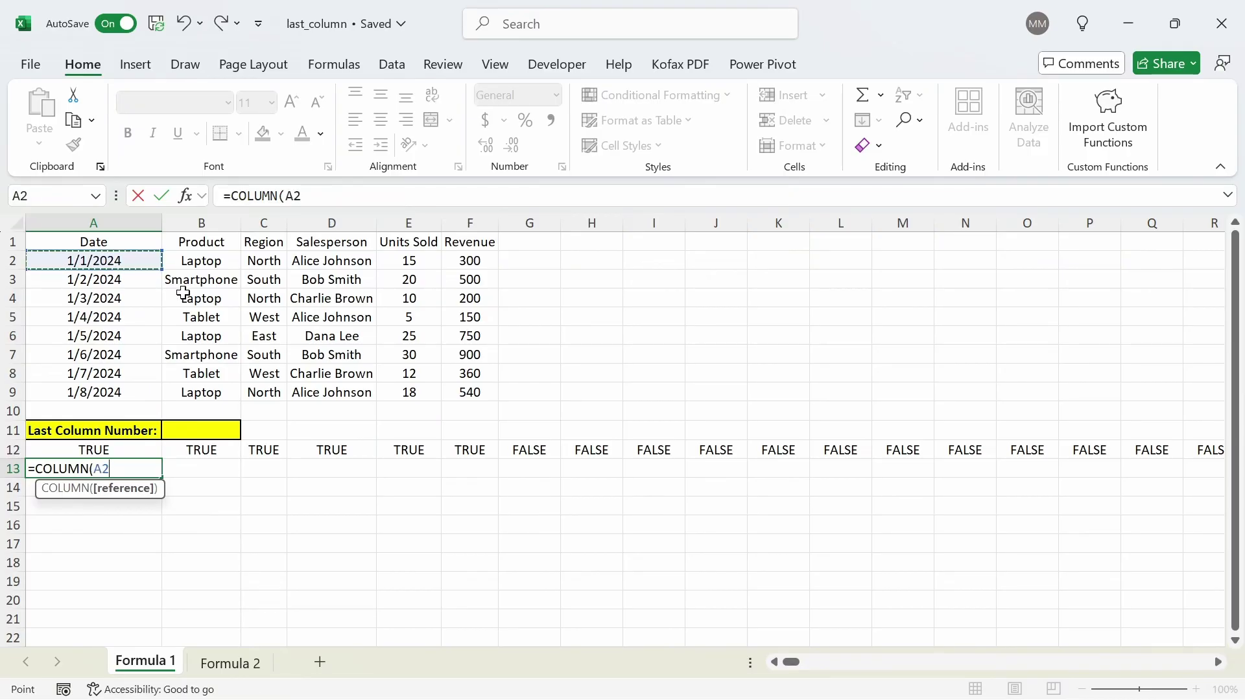
{"action": "key", "text": "shift+space"}
{"action": "key", "text": "Return"}
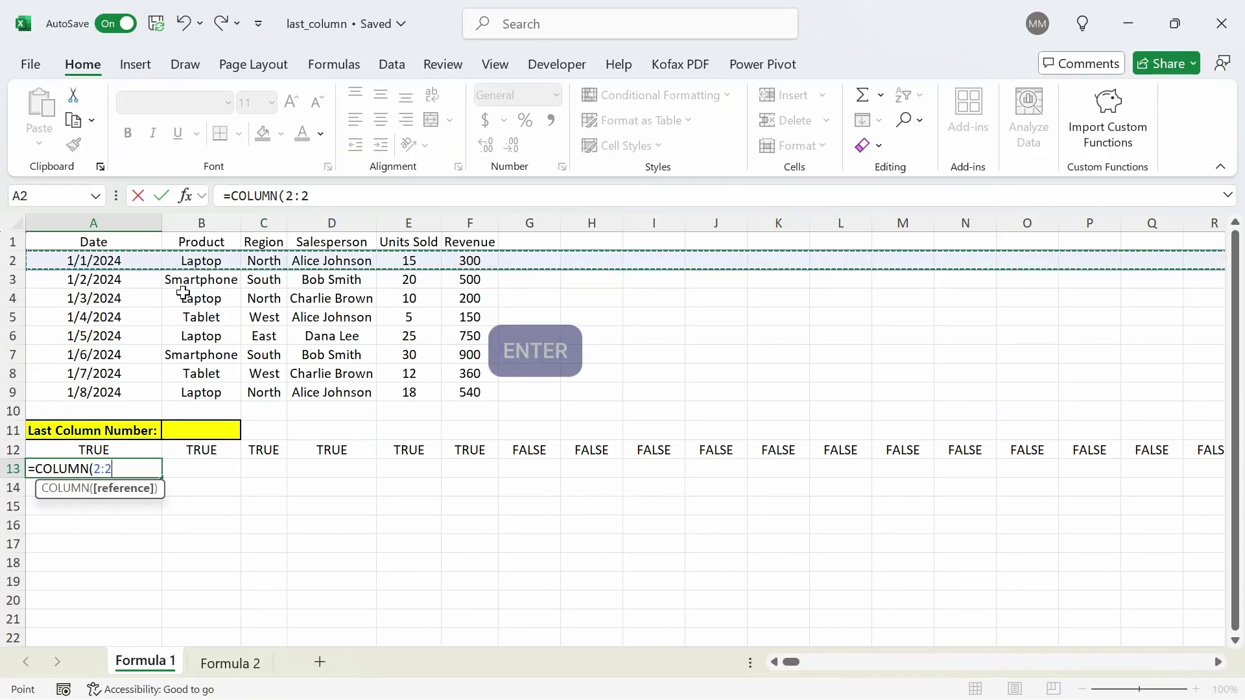
{"action": "key", "text": "Up"}
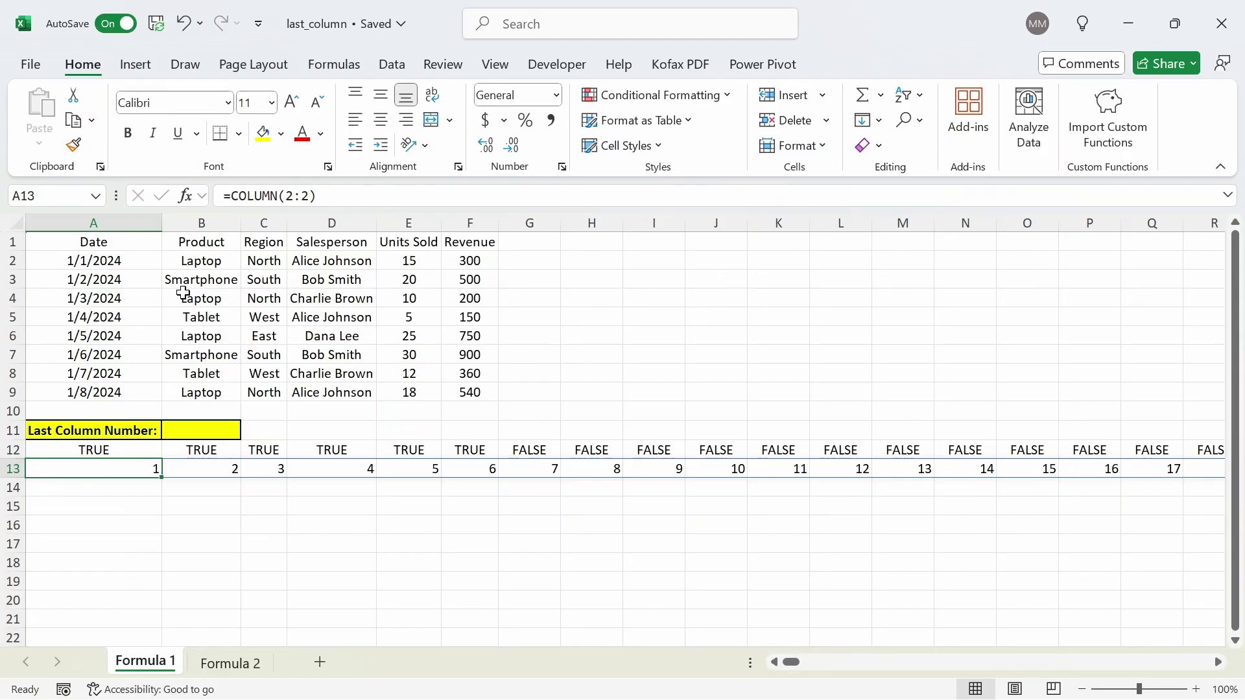
{"action": "key", "text": "ctrl+Right"}
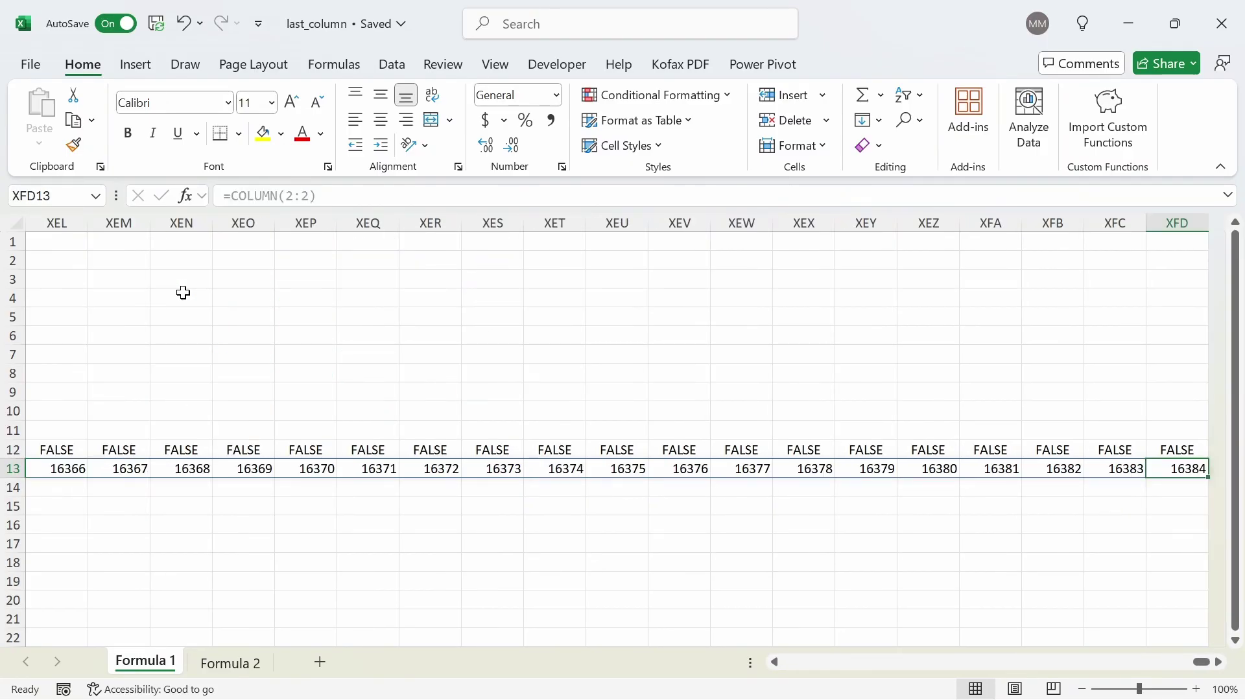
{"action": "key", "text": "ctrl+Left"}
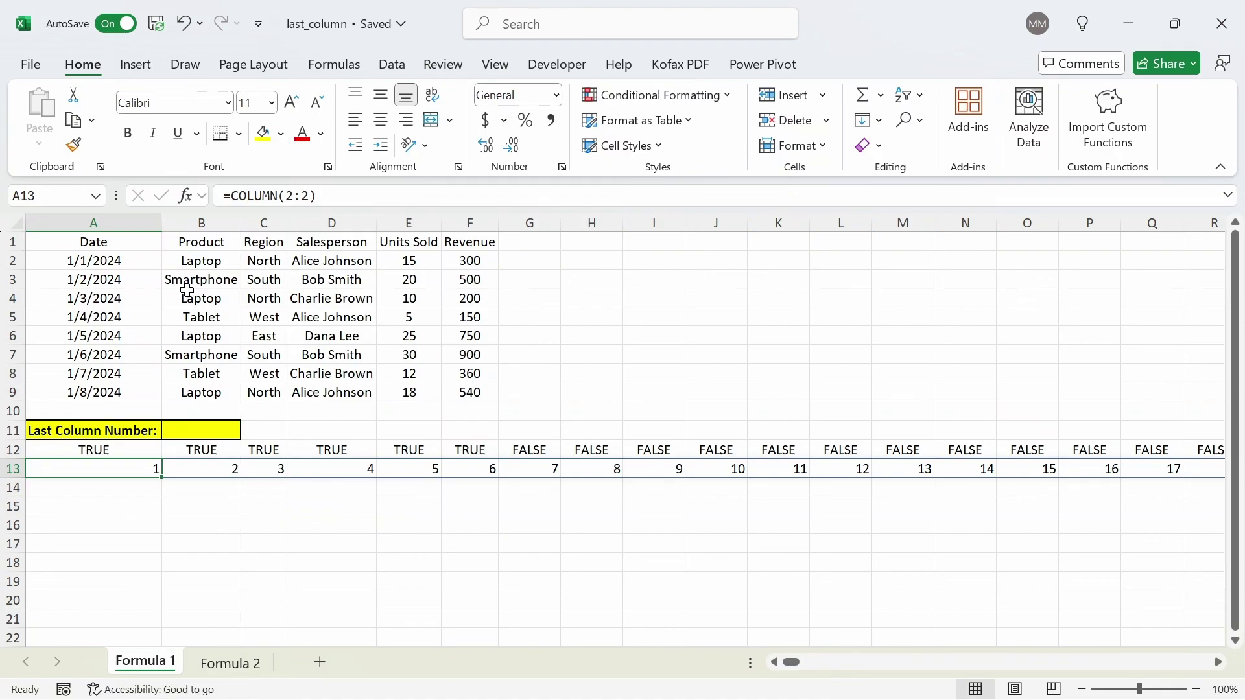
Wrap the A12 test as =INT(2:2<>"") so row 12 shows 1s and 0s
{"action": "left_click", "coordinate": [104, 450]}
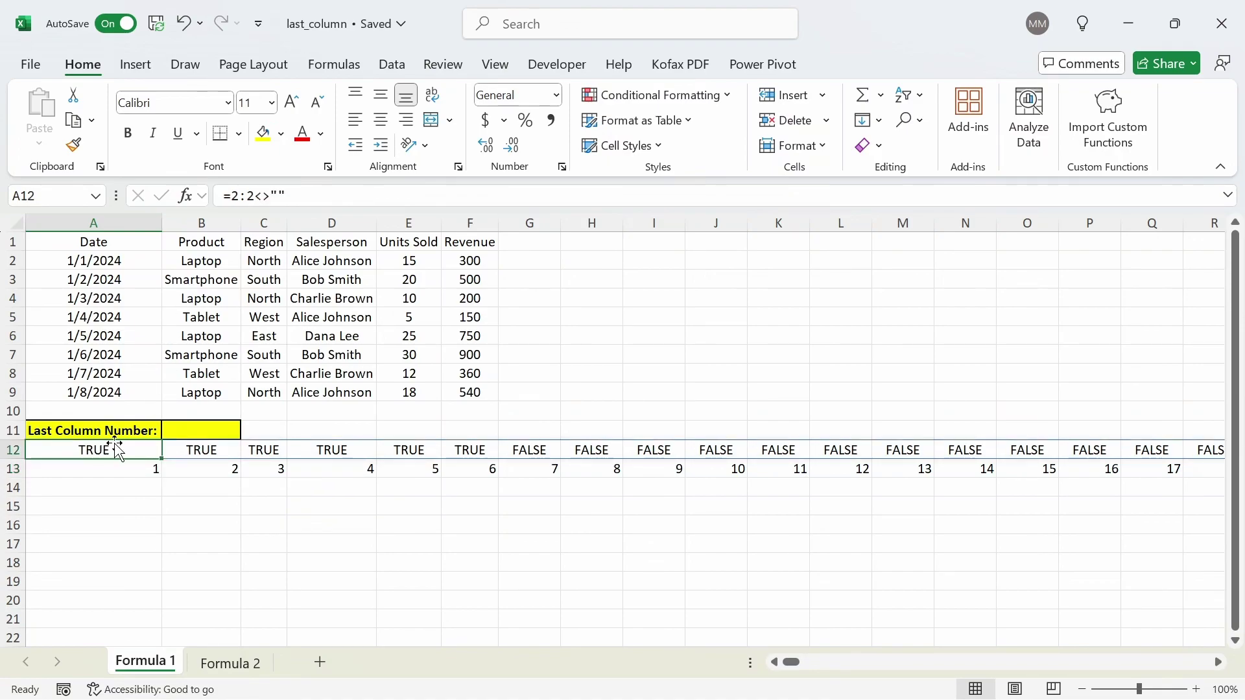
{"action": "left_click", "coordinate": [232, 195]}
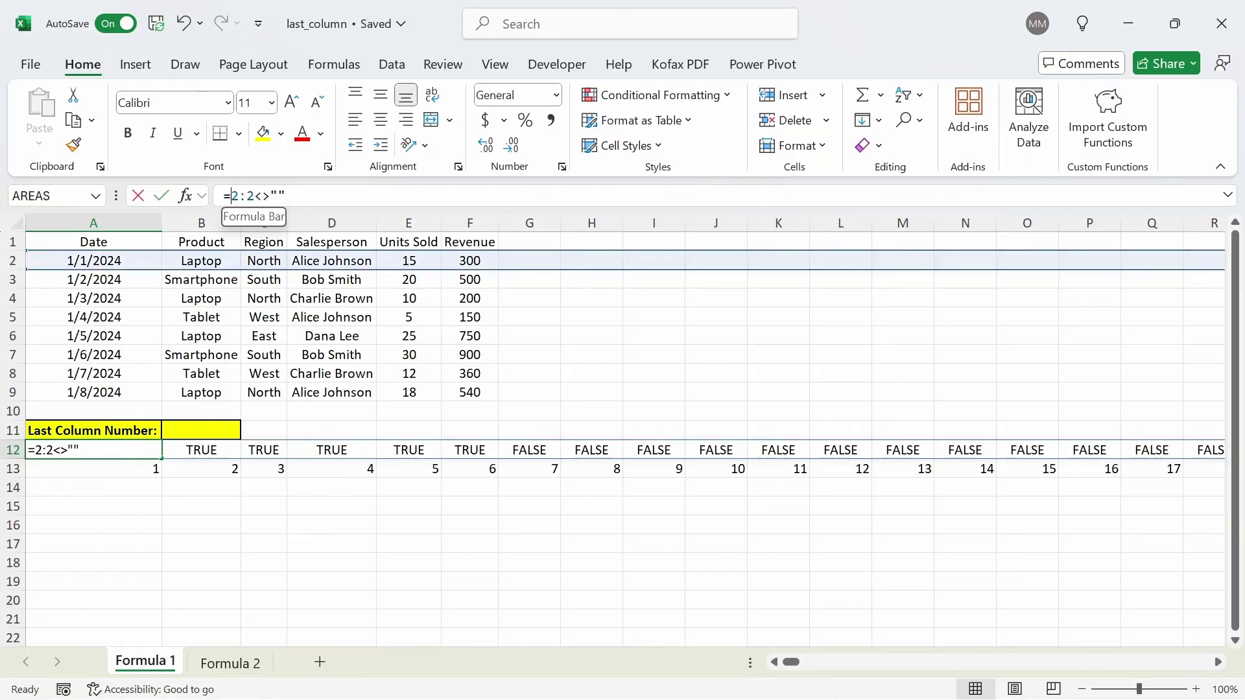
{"action": "type", "text": "INT("}
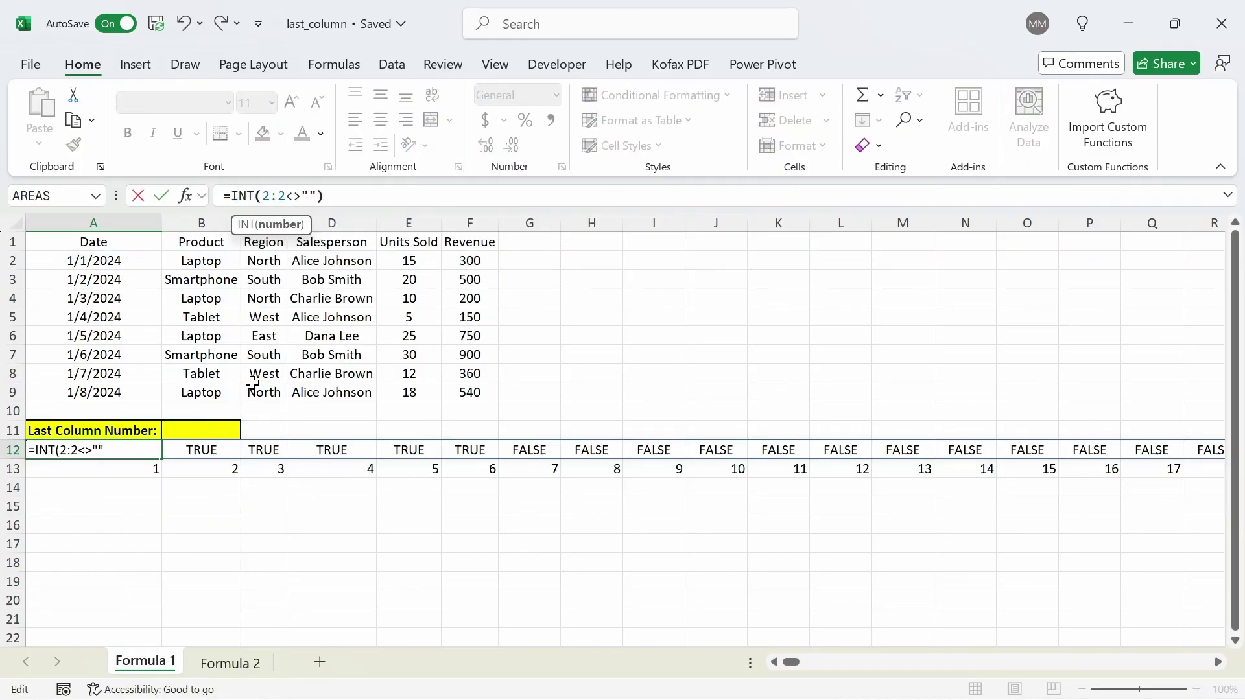
{"action": "key", "text": "Return"}
{"action": "key", "text": "Up"}
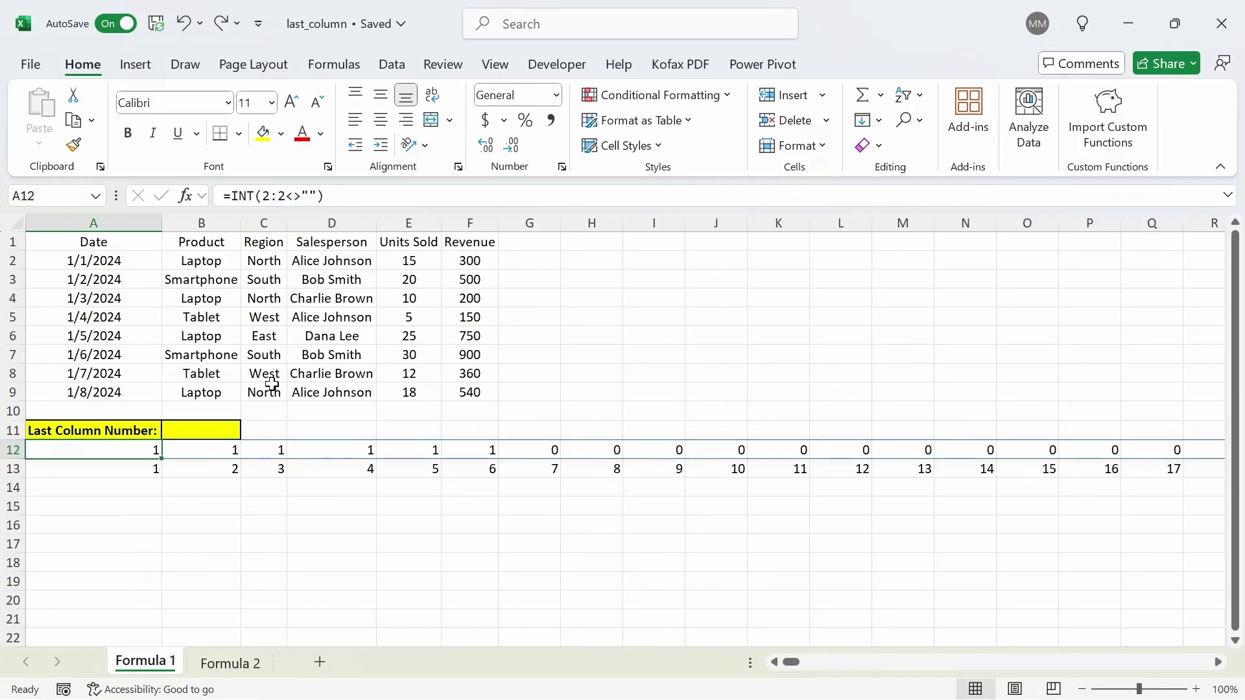
Enter =12:12*13:13 in A14 and inspect the spilled products across row 14
{"action": "left_click", "coordinate": [100, 488]}
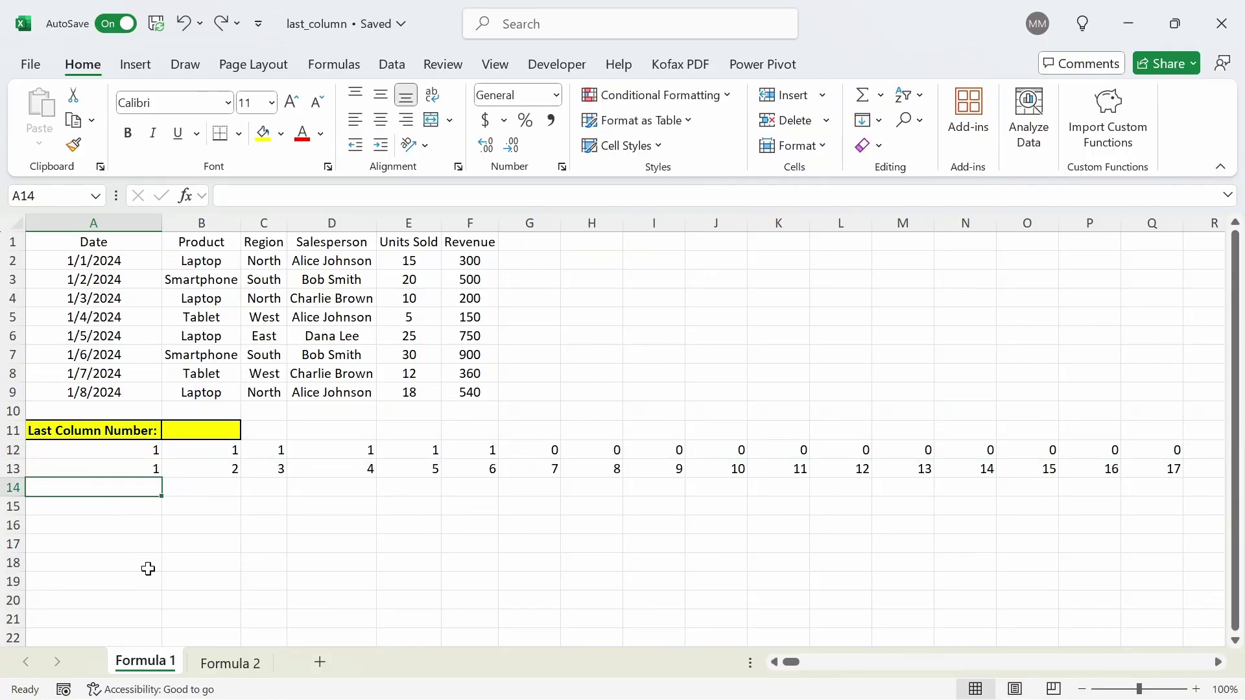
{"action": "type", "text": "=12"}
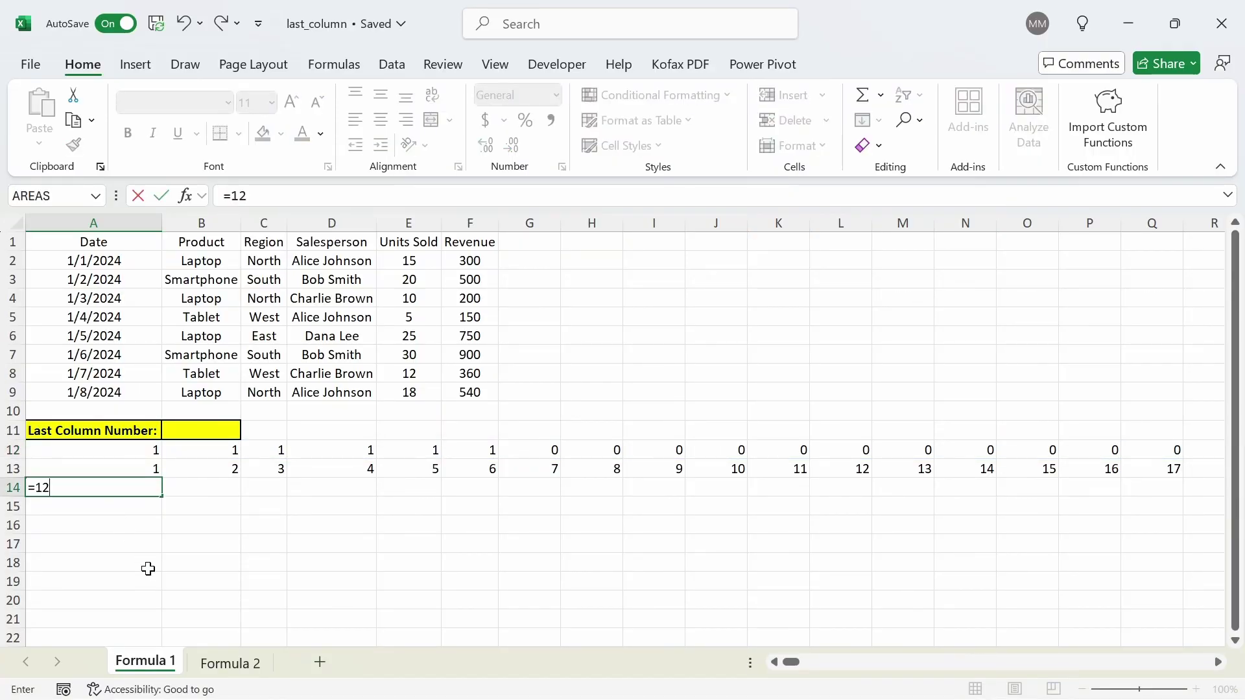
{"action": "type", "text": ":12"}
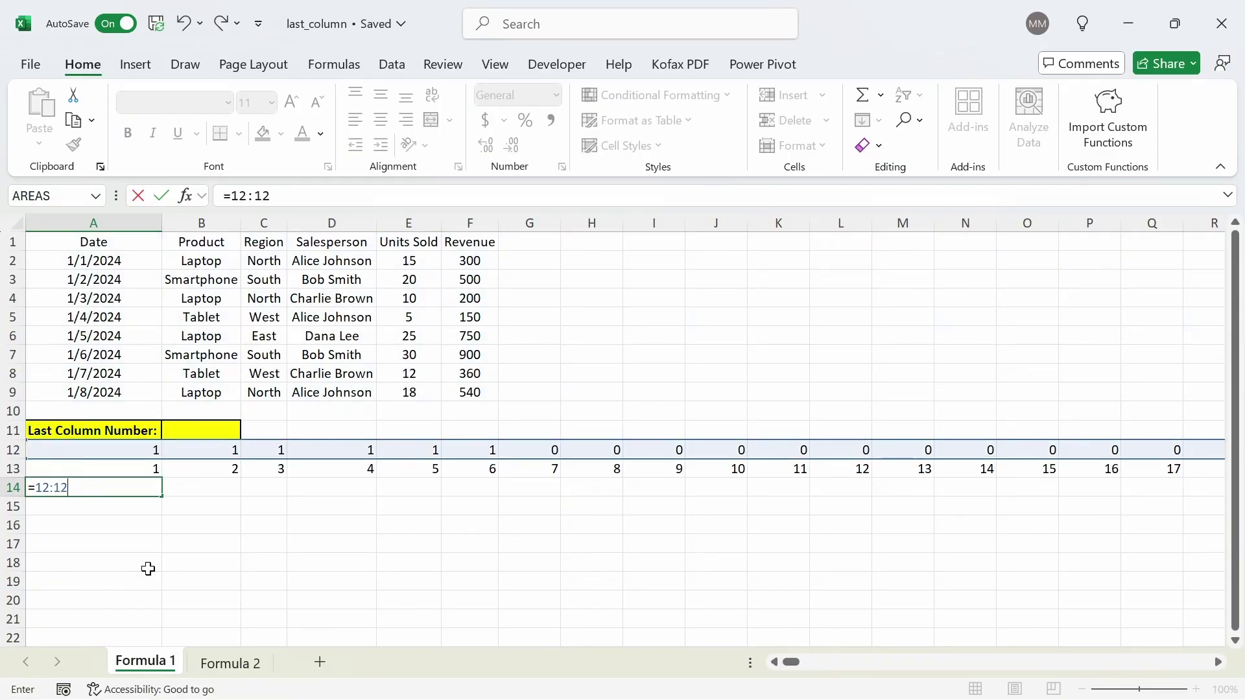
{"action": "type", "text": "*13:13"}
{"action": "key", "text": "Return"}
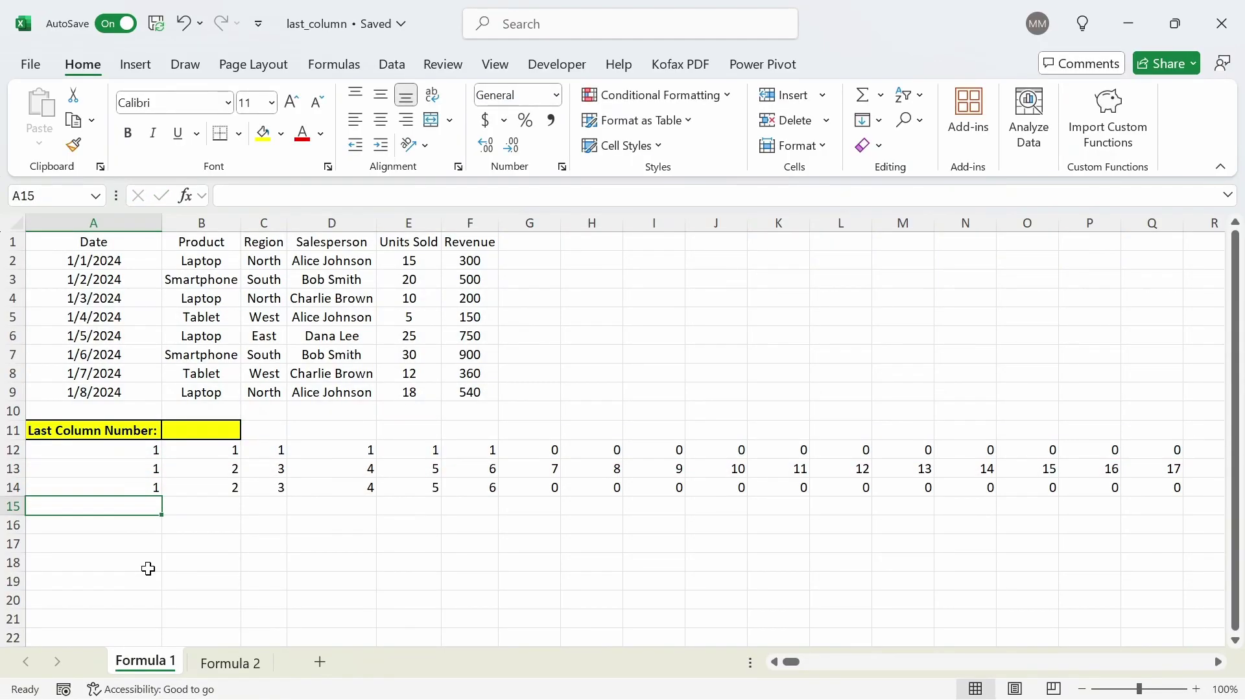
{"action": "key", "text": "Up"}
{"action": "key", "text": "Right"}
{"action": "key", "text": "Right"}
{"action": "key", "text": "Right"}
{"action": "key", "text": "Right"}
{"action": "key", "text": "Right"}
{"action": "key", "text": "Right"}
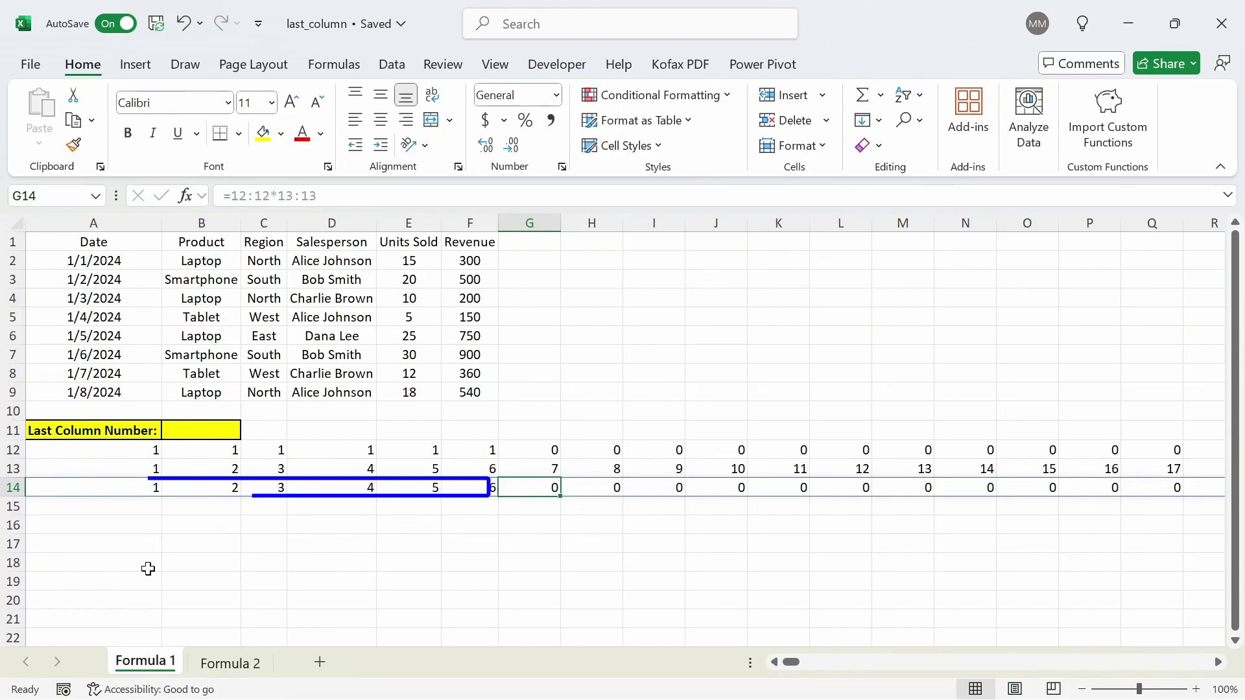
{"action": "key", "text": "ctrl+Right"}
{"action": "key", "text": "ctrl+Left"}
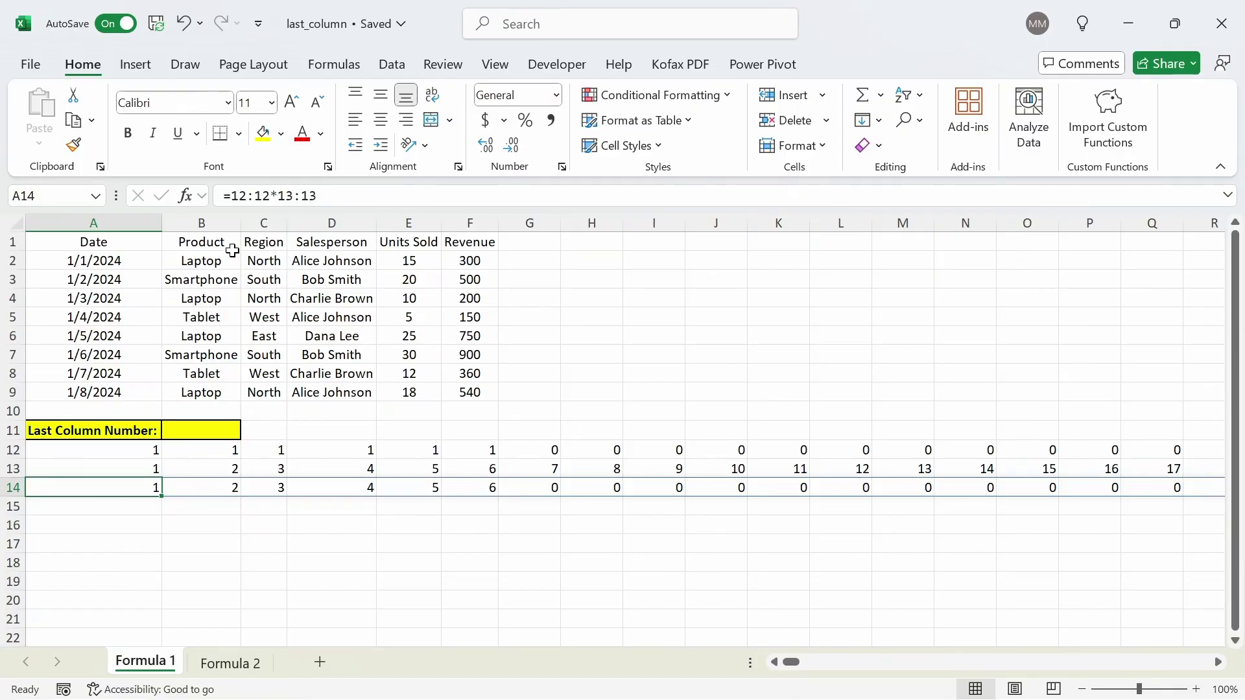
Wrap the A14 formula as =MAX(12:12*13:13), returning 6
{"action": "left_click", "coordinate": [234, 196]}
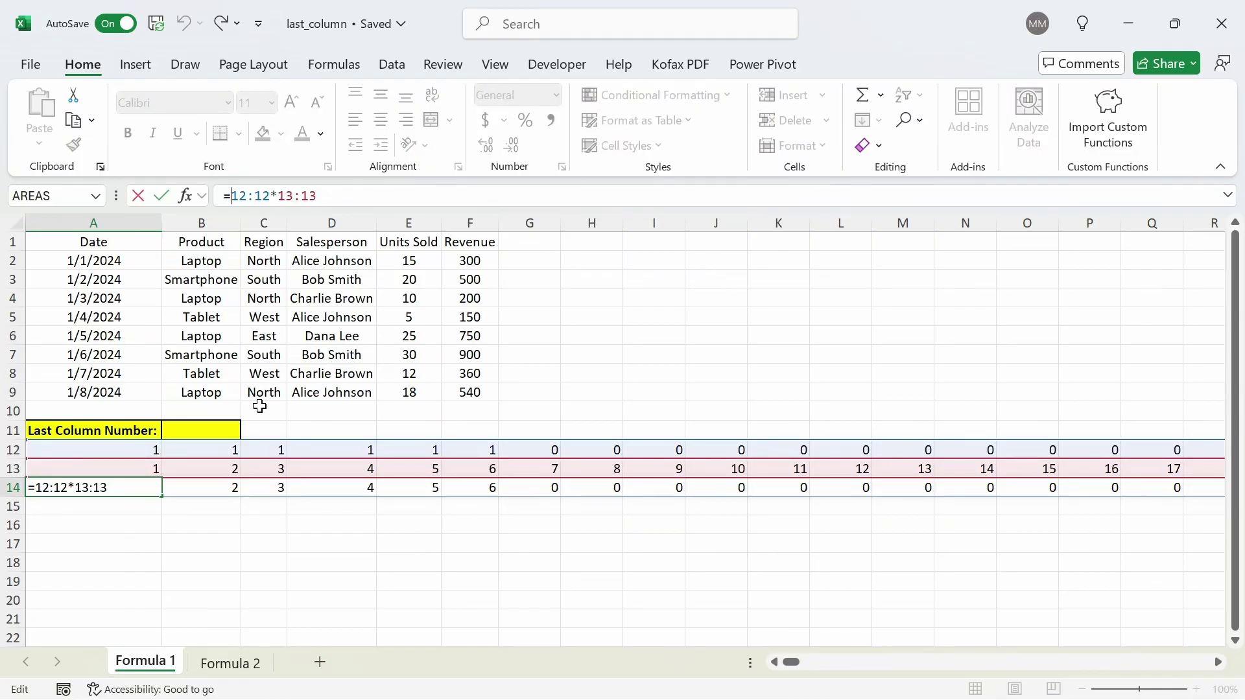
{"action": "type", "text": "MAX("}
{"action": "key", "text": "End"}
{"action": "type", "text": ")"}
{"action": "key", "text": "Return"}
{"action": "key", "text": "Up"}
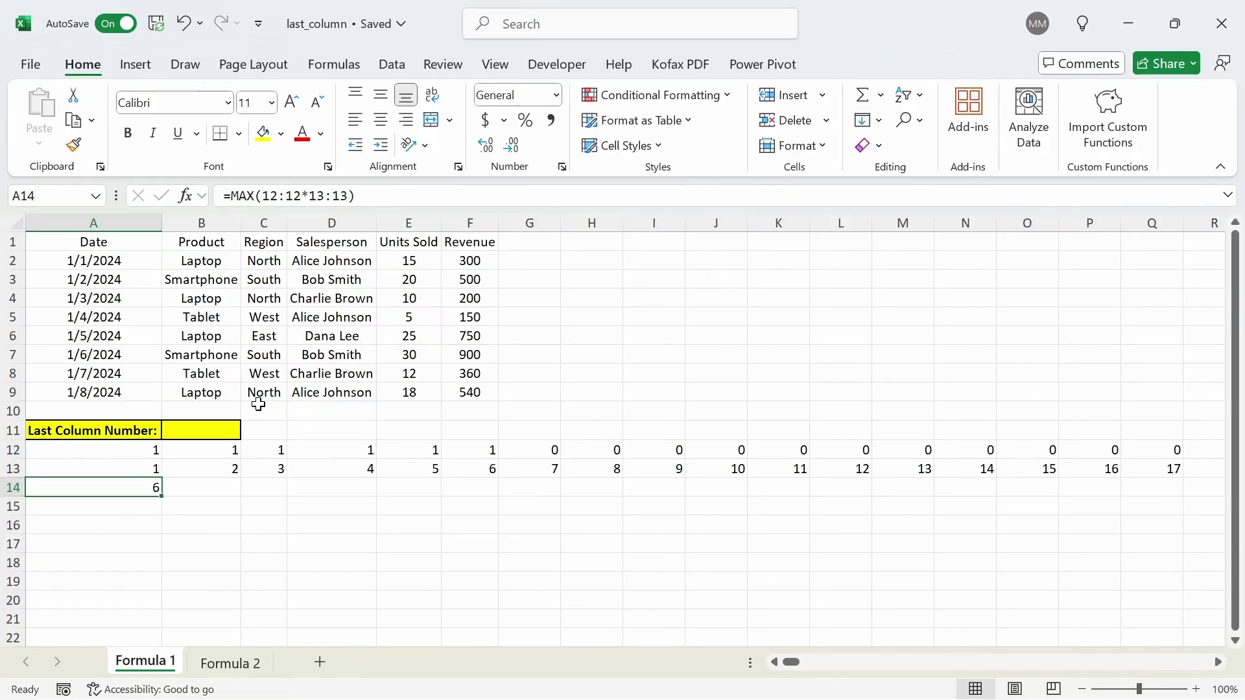
Build =(2:2<>"")*COLUMN(2:2) in B11
{"action": "left_click", "coordinate": [204, 430]}
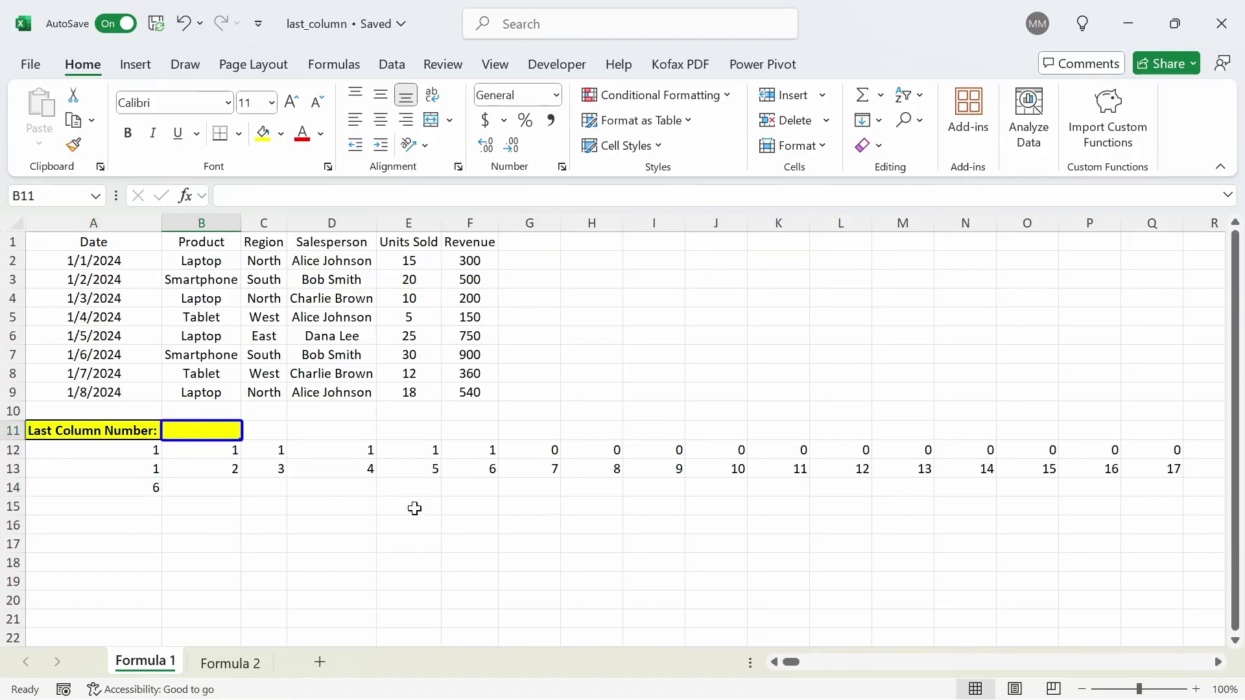
{"action": "type", "text": "="}
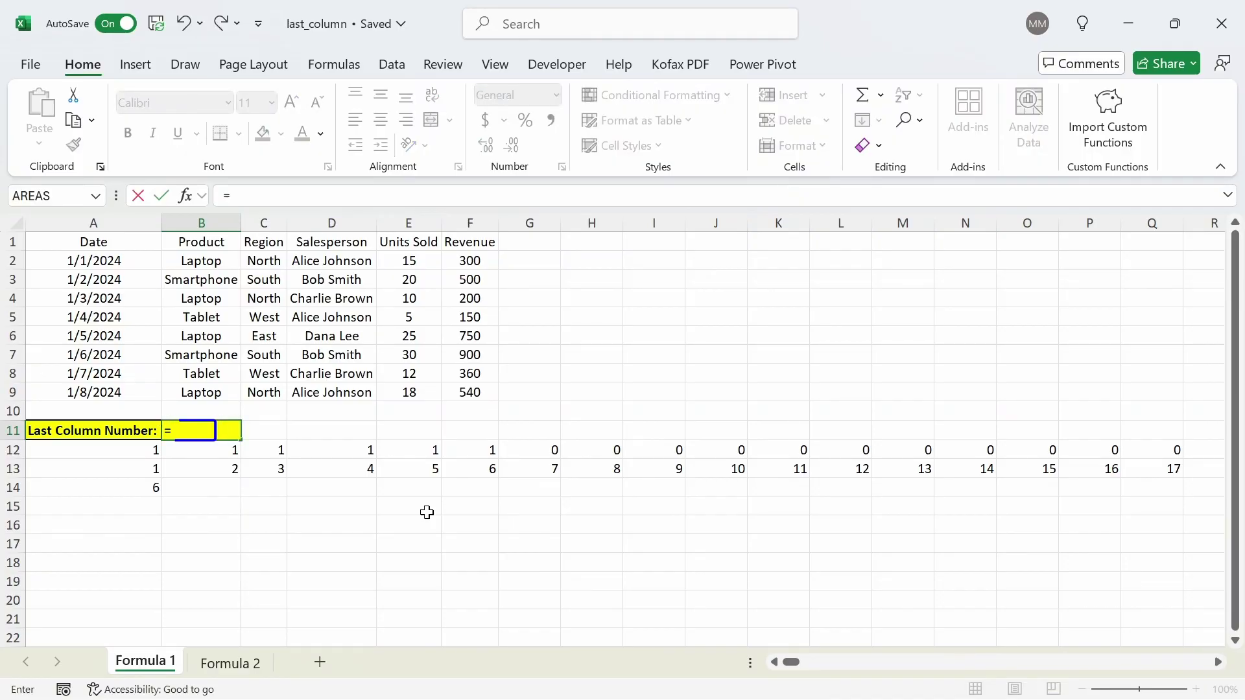
{"action": "left_click", "coordinate": [112, 261]}
{"action": "key", "text": "shift+space"}
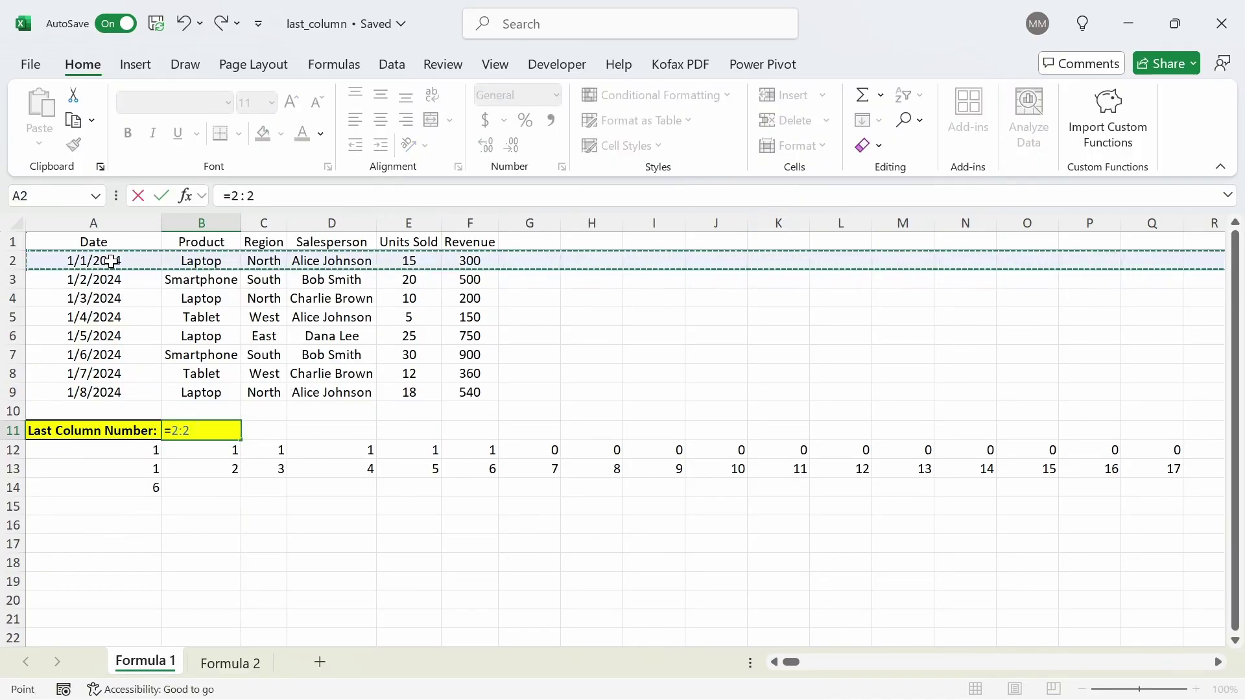
{"action": "type", "text": "<>\"\""}
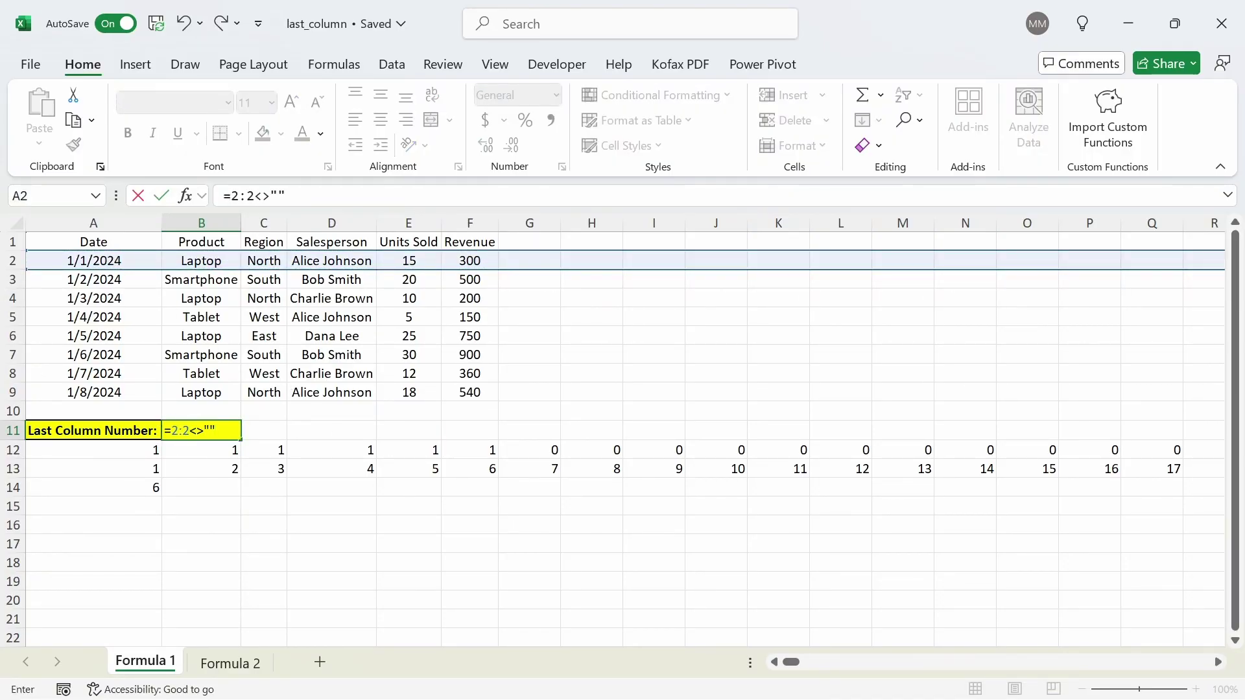
{"action": "key", "text": "F2"}
{"action": "key", "text": "Home"}
{"action": "key", "text": "Right"}
{"action": "type", "text": "(2:2<>\"\""}
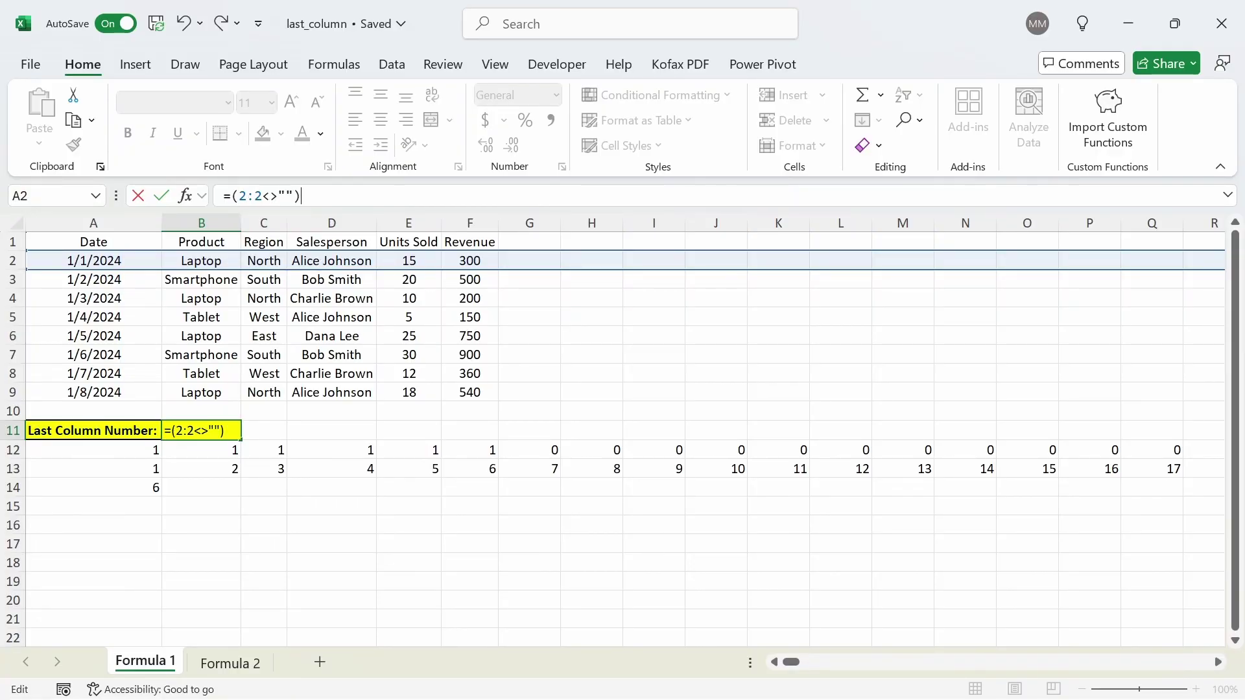
{"action": "type", "text": ")*COLUMN("}
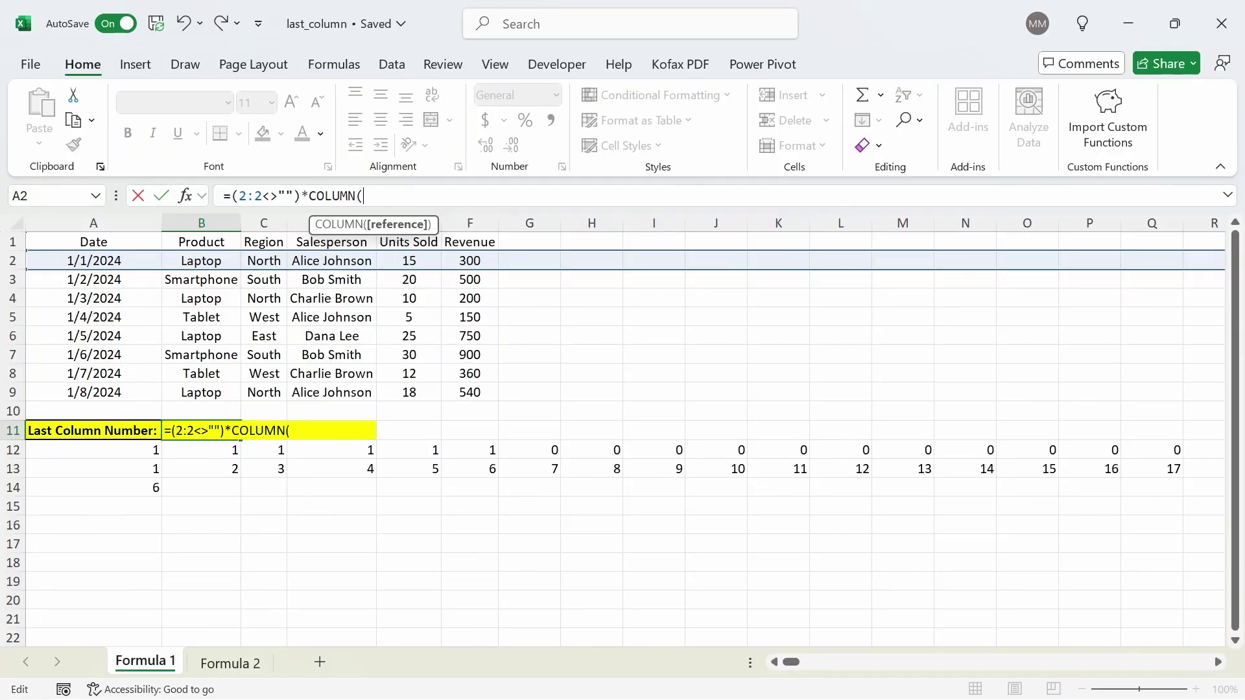
{"action": "left_click", "coordinate": [214, 262]}
{"action": "key", "text": "shift+space"}
{"action": "type", "text": ")"}
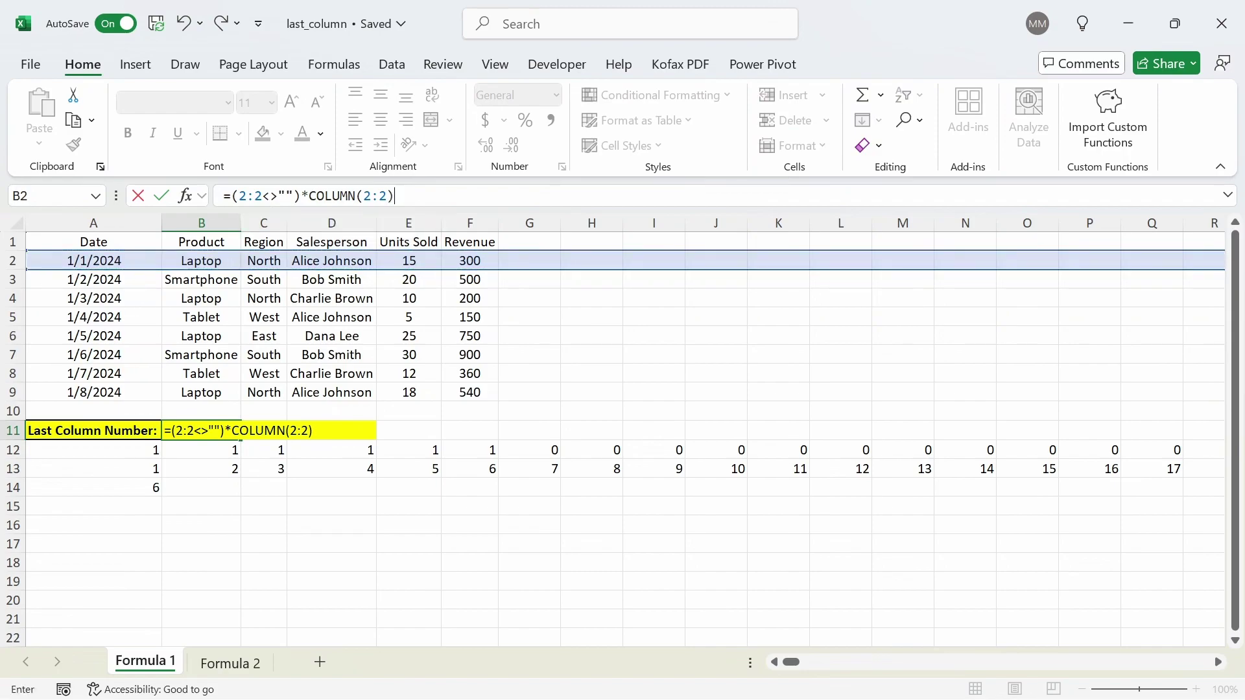
Wrap the B11 formula in MAX so =MAX((2:2<>"")*COLUMN(2:2)) shows 6
{"action": "key", "text": "F2"}
{"action": "key", "text": "Home"}
{"action": "key", "text": "Right"}
{"action": "type", "text": "MAX("}
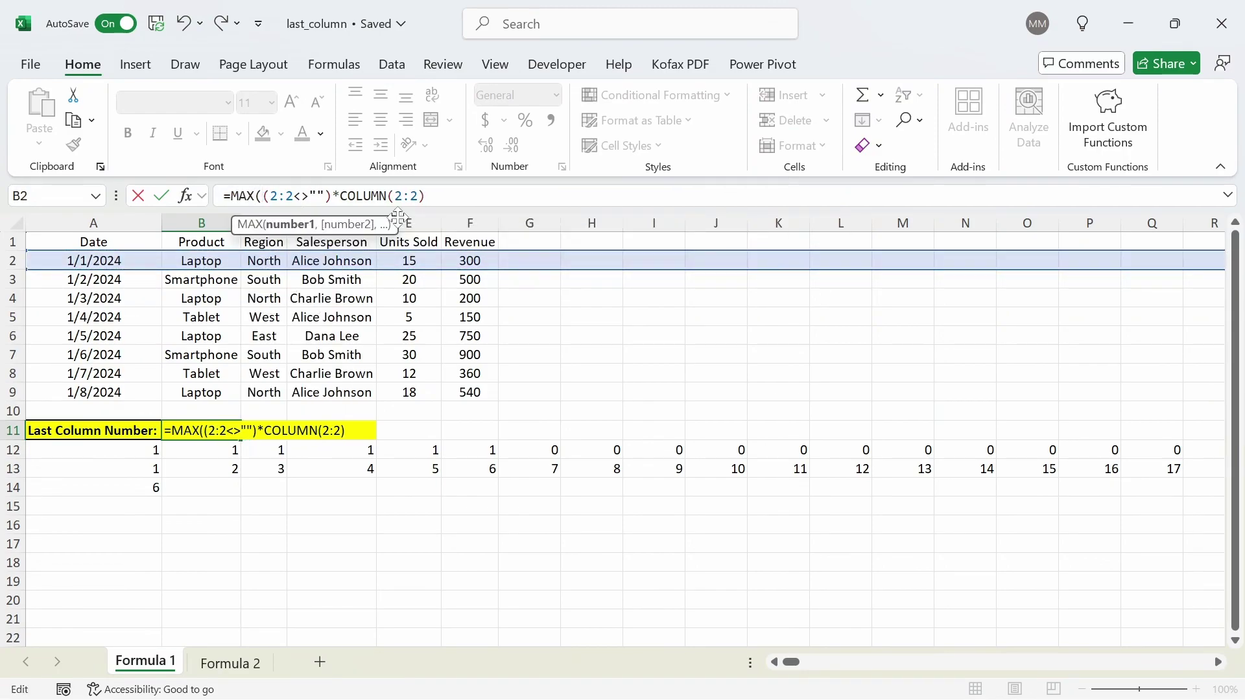
{"action": "key", "text": "End"}
{"action": "type", "text": ")"}
{"action": "key", "text": "Return"}
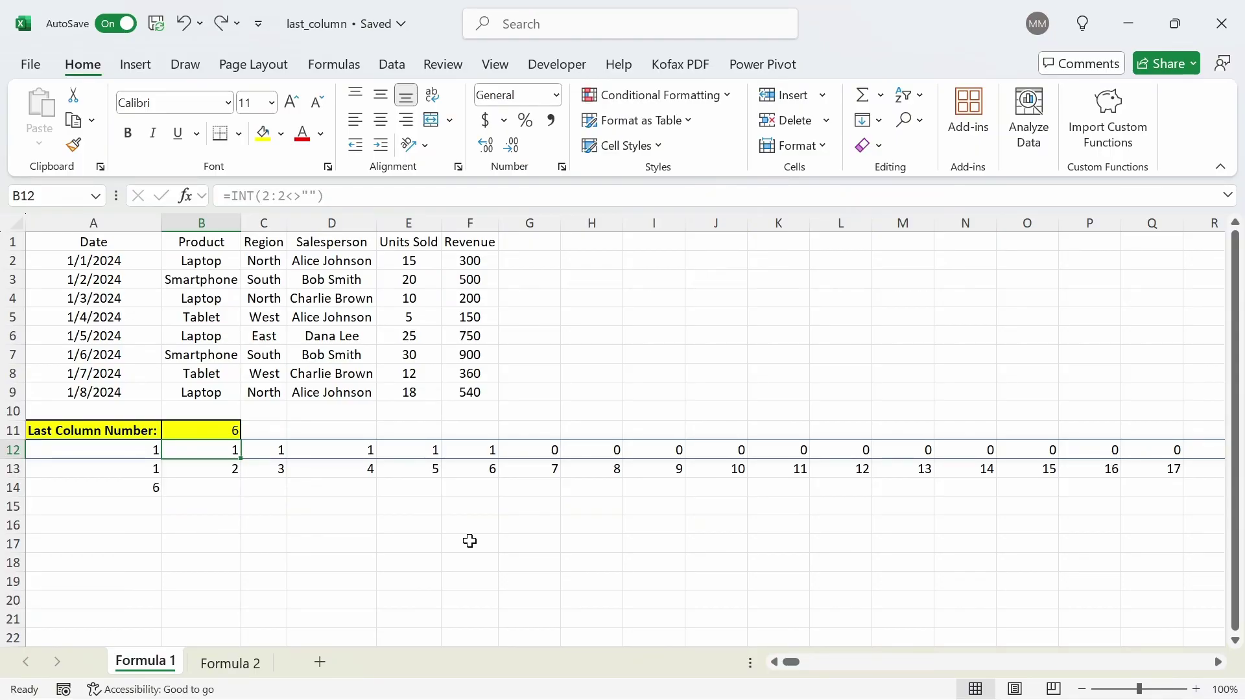
Clear helper rows 12–14 and return to B11
{"action": "key", "text": "shift+space"}
{"action": "key", "text": "shift+Down"}
{"action": "key", "text": "shift+Down"}
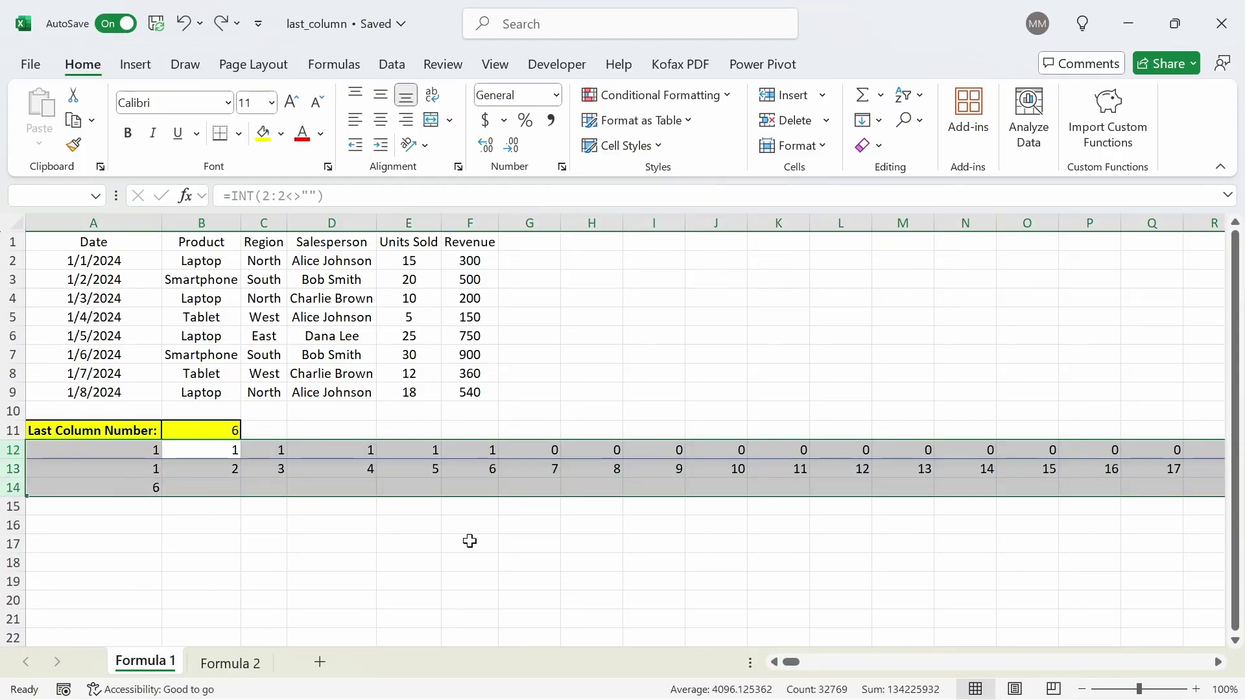
{"action": "key", "text": "Delete"}
{"action": "key", "text": "Up"}
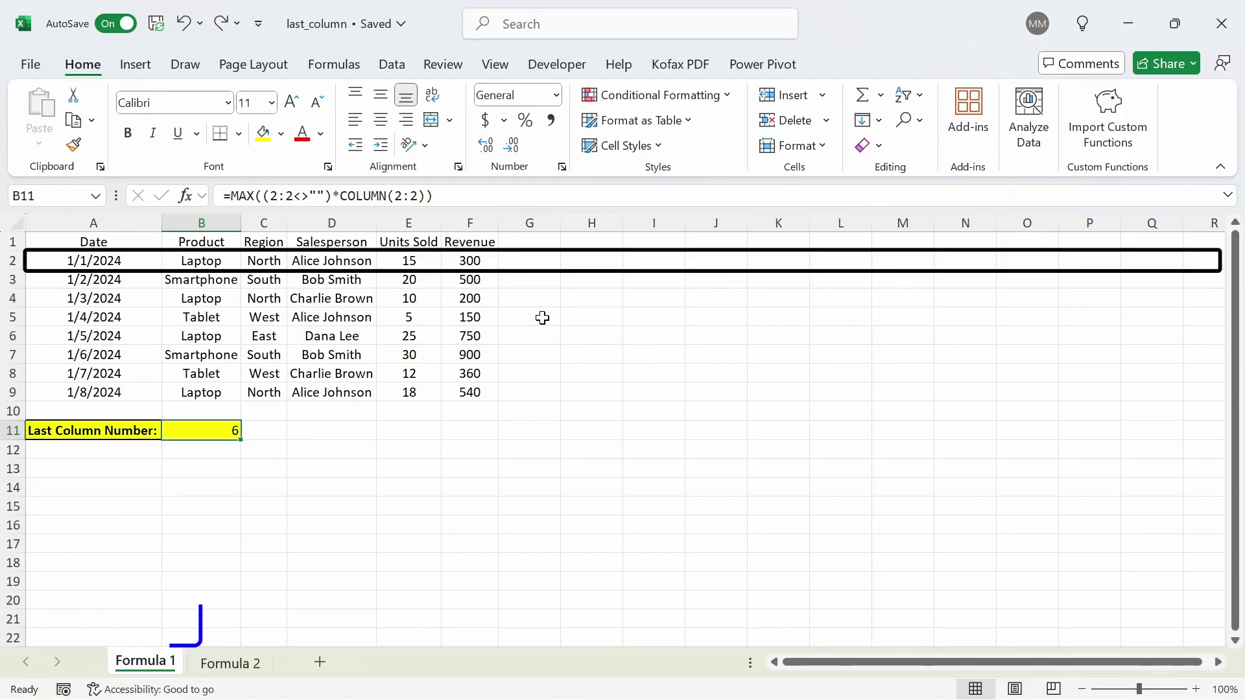
Enter test values 'fd' in G2 and 'kk' in I2, raising B11 to 9, then go to Formula 2
{"action": "left_click", "coordinate": [527, 259]}
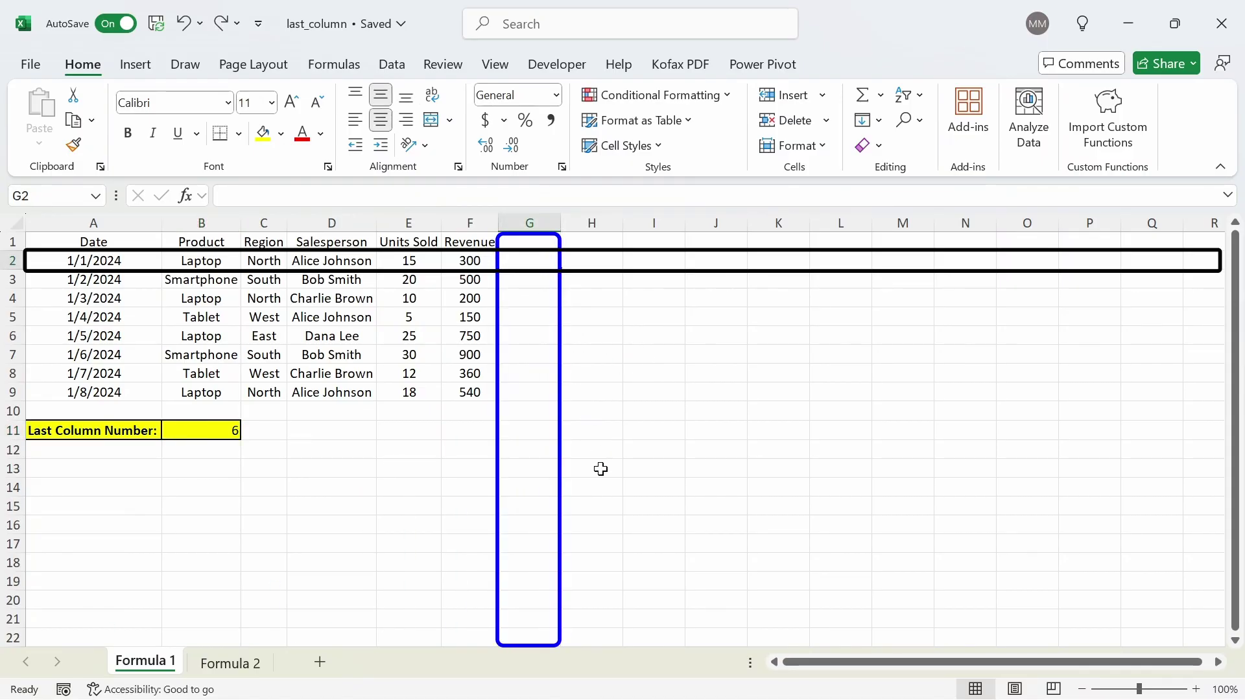
{"action": "type", "text": "fd"}
{"action": "key", "text": "Return"}
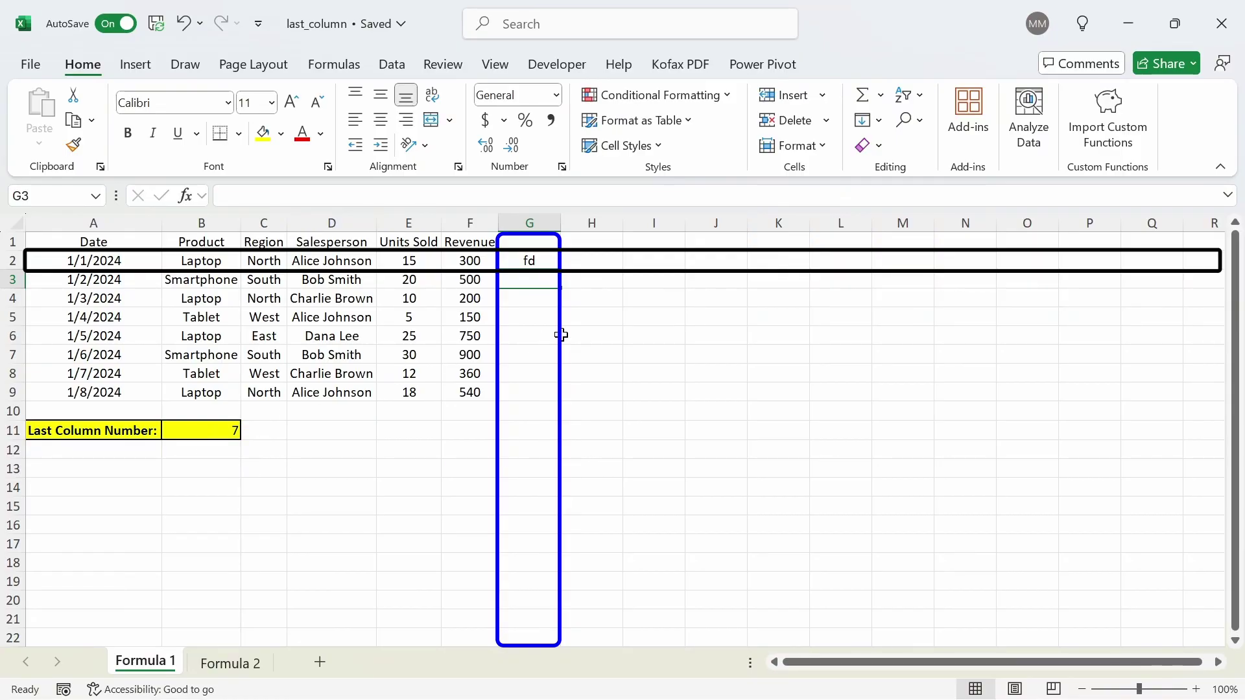
{"action": "left_click", "coordinate": [597, 259]}
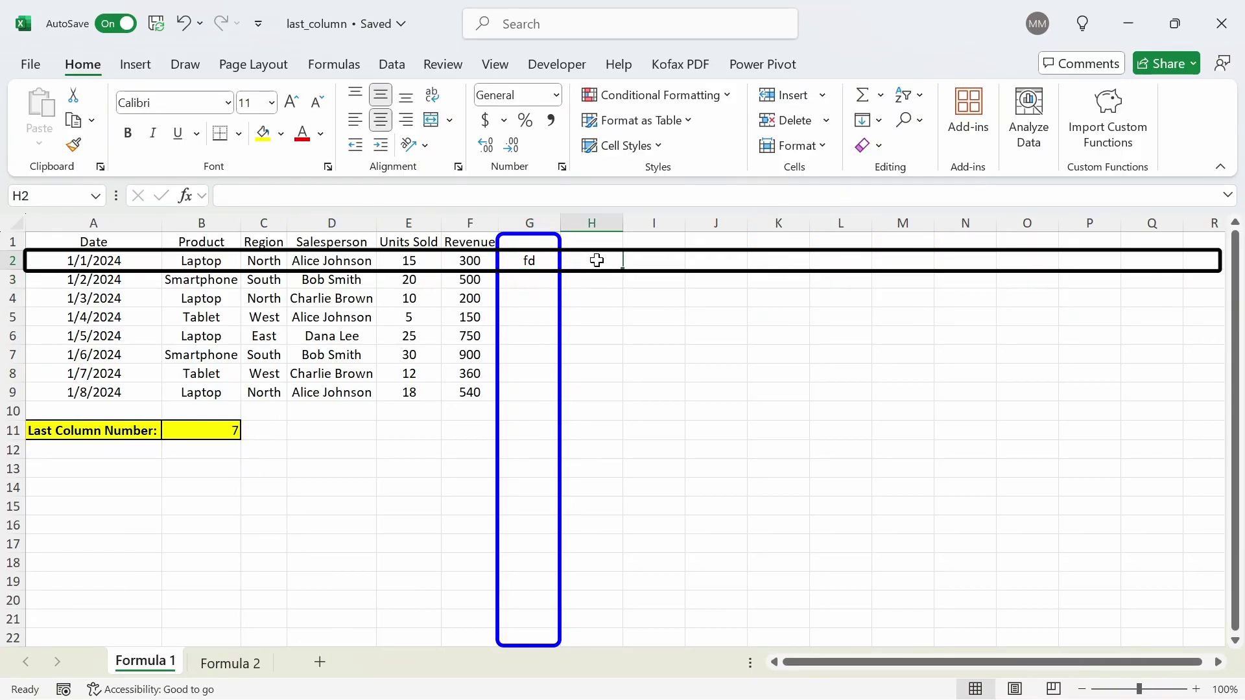
{"action": "left_click", "coordinate": [649, 260]}
{"action": "type", "text": "kk"}
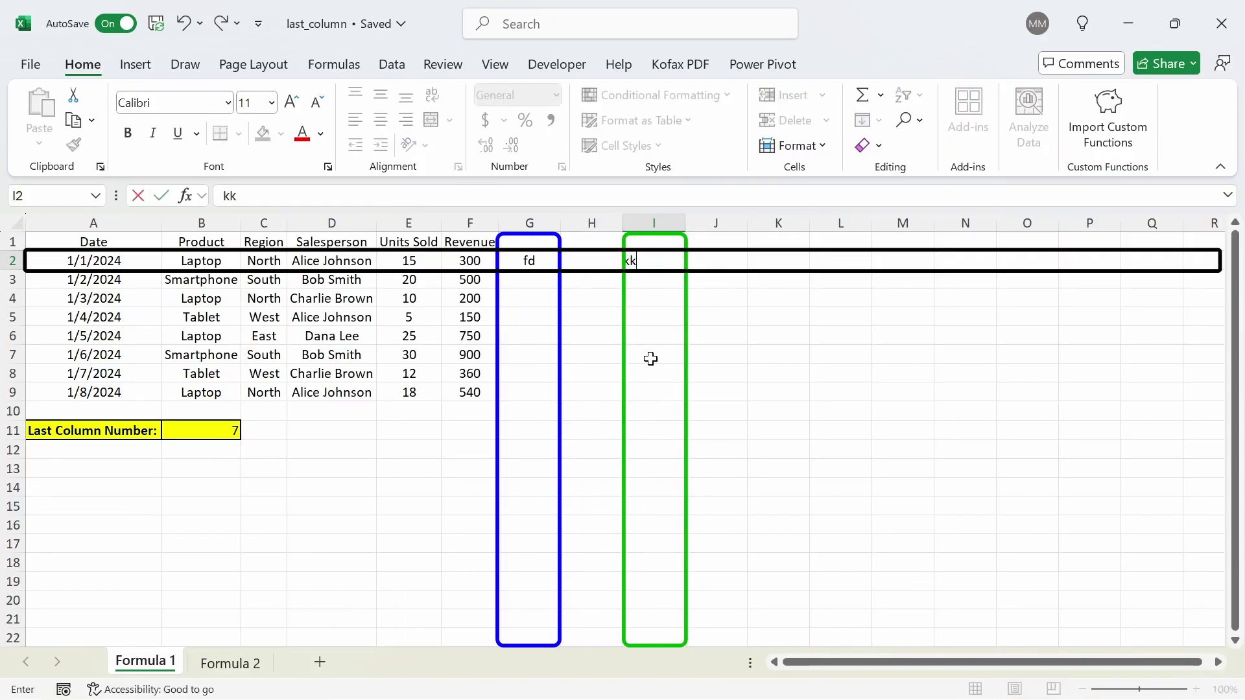
{"action": "key", "text": "Return"}
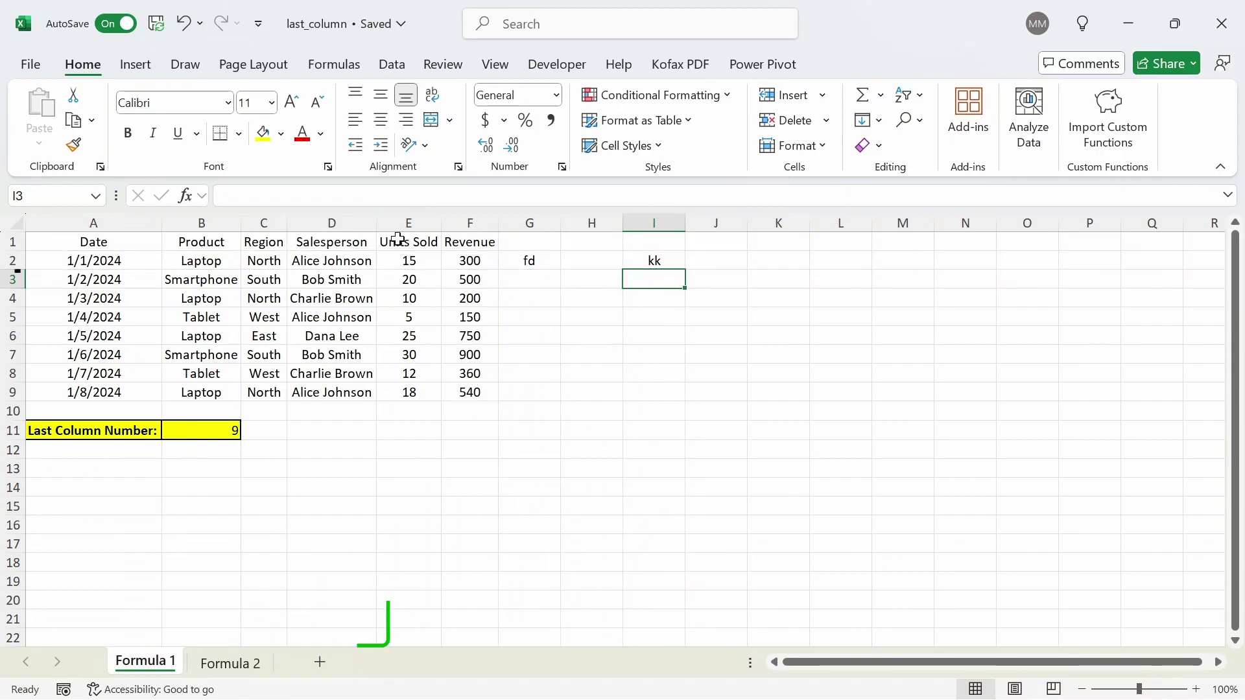
{"action": "key", "text": "ctrl+Page_Down"}
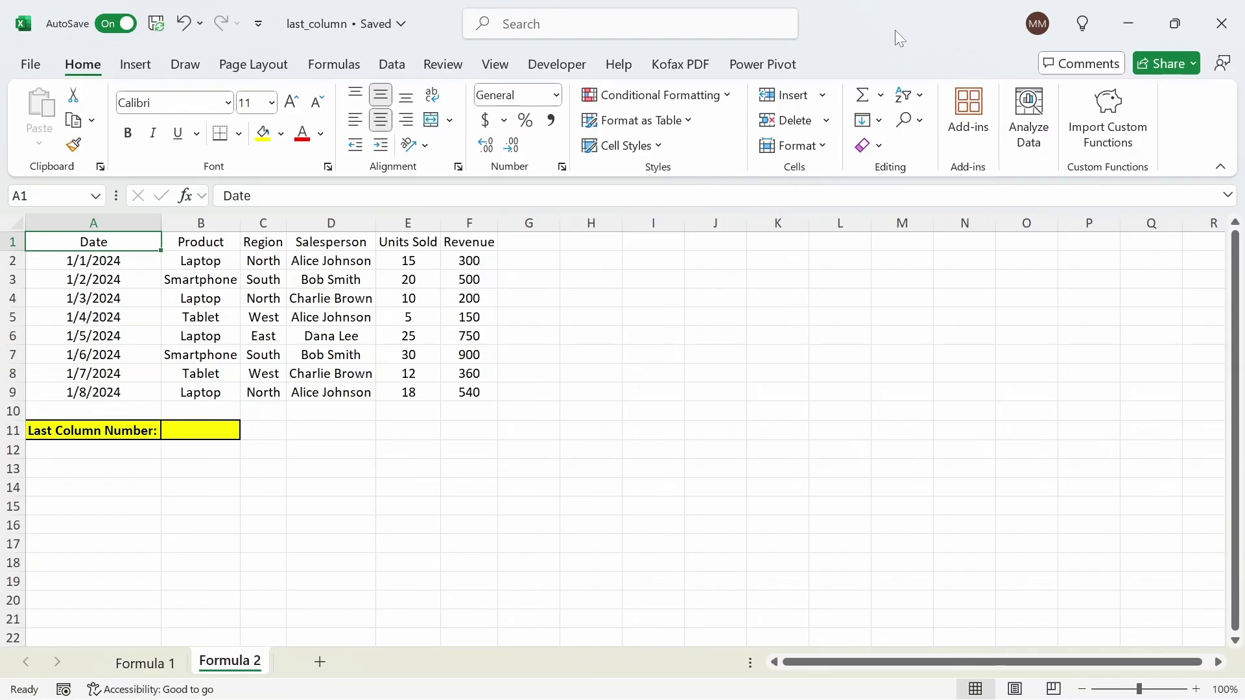
Enter =2:2<>"" in A12 on Formula 2, spilling TRUE under A–F and FALSE beyond
{"action": "left_click", "coordinate": [129, 448]}
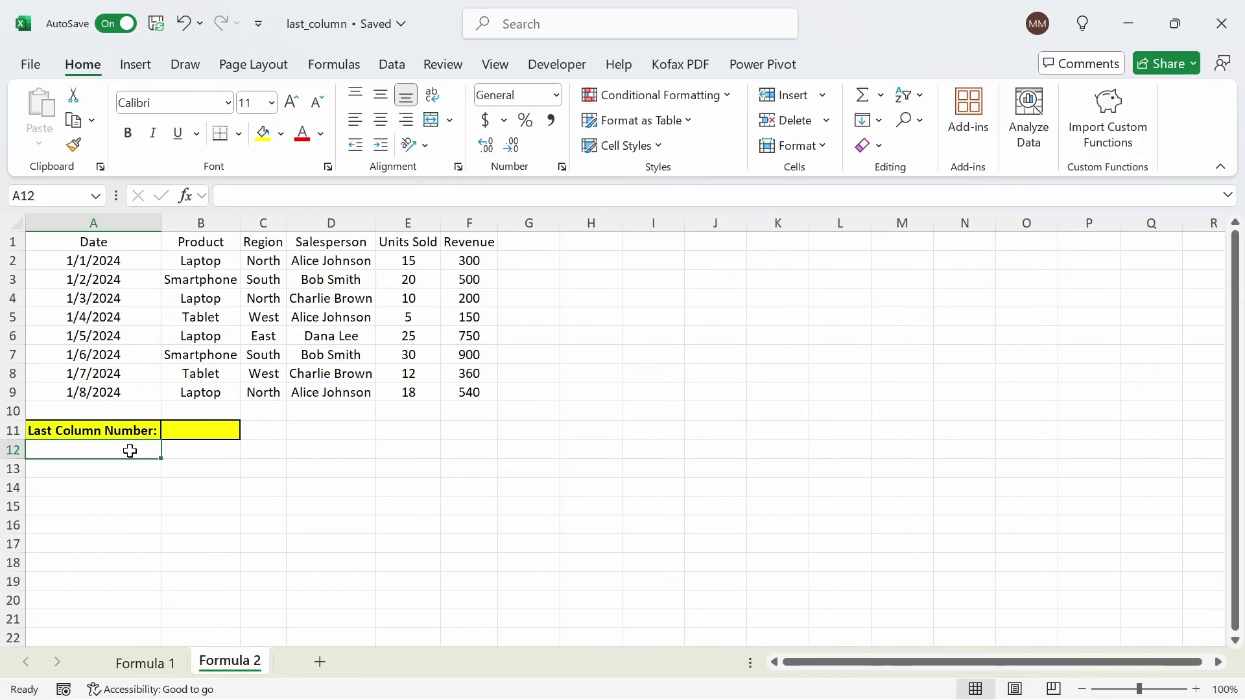
{"action": "type", "text": "="}
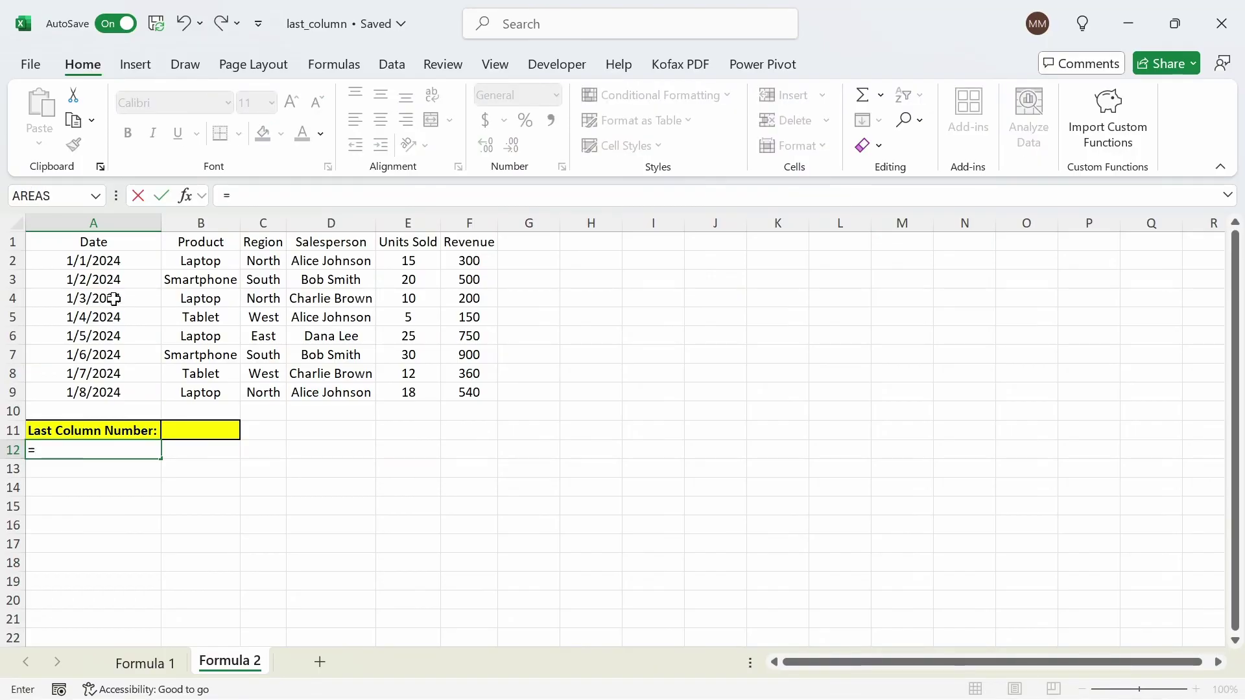
{"action": "left_click", "coordinate": [112, 259]}
{"action": "key", "text": "shift+space"}
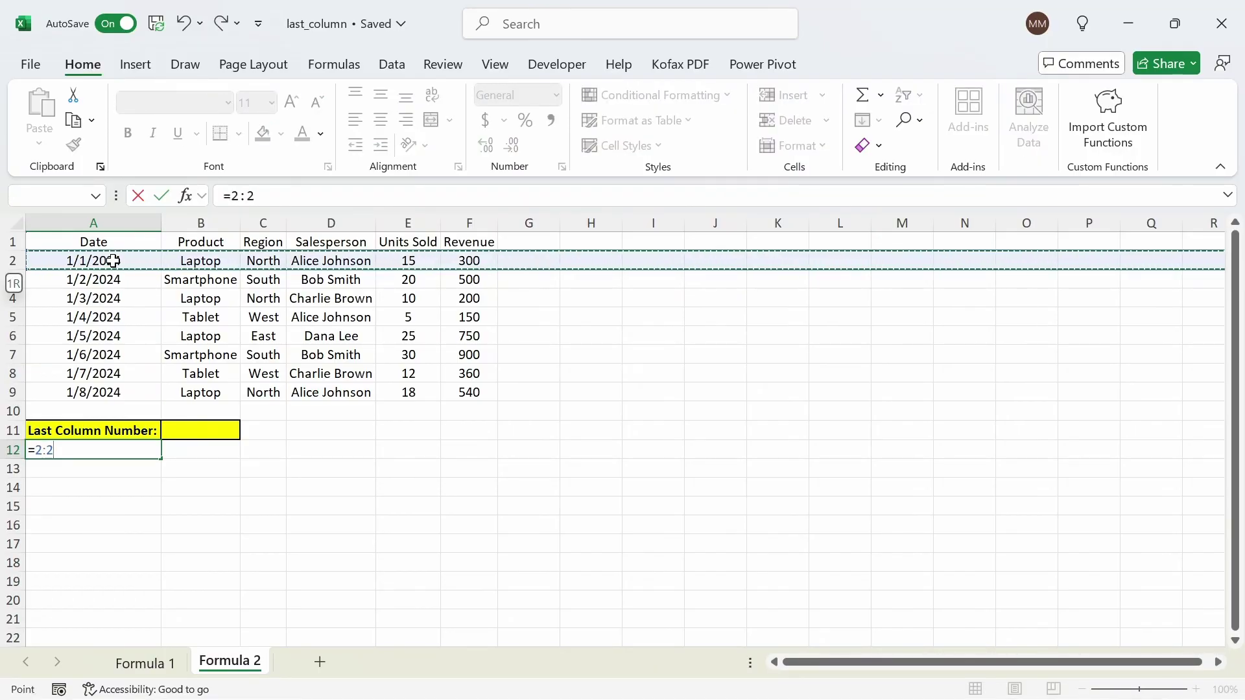
{"action": "type", "text": "<>\"\""}
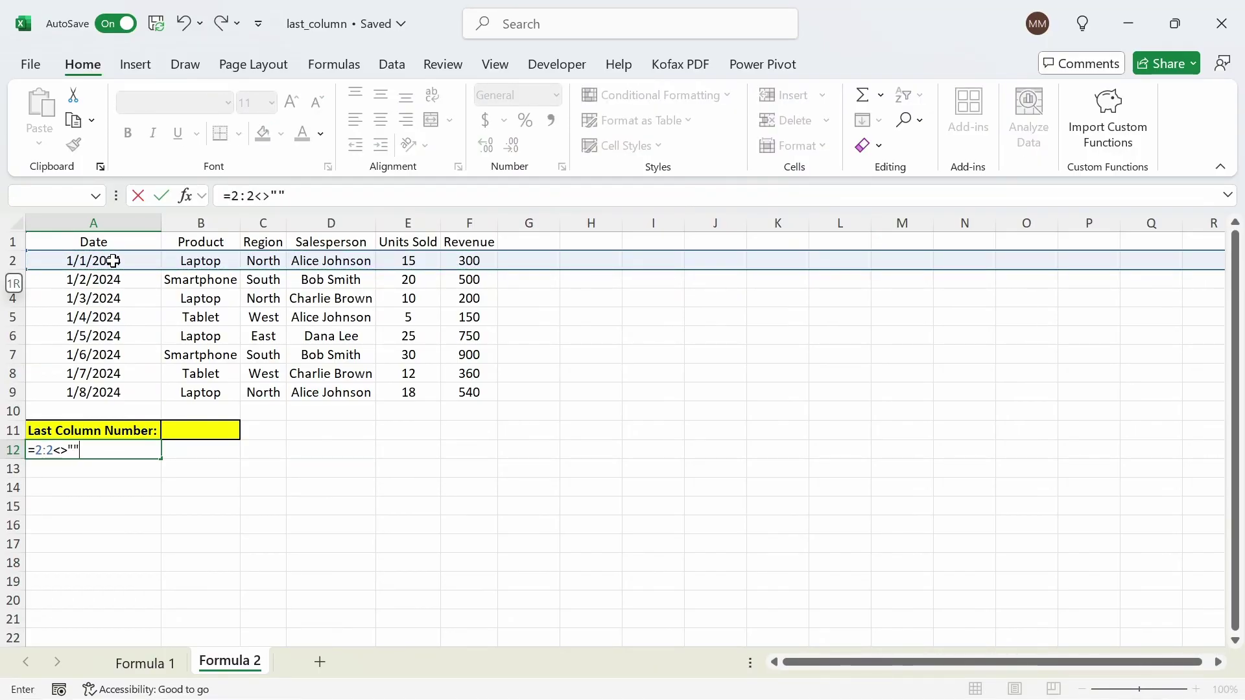
{"action": "key", "text": "Return"}
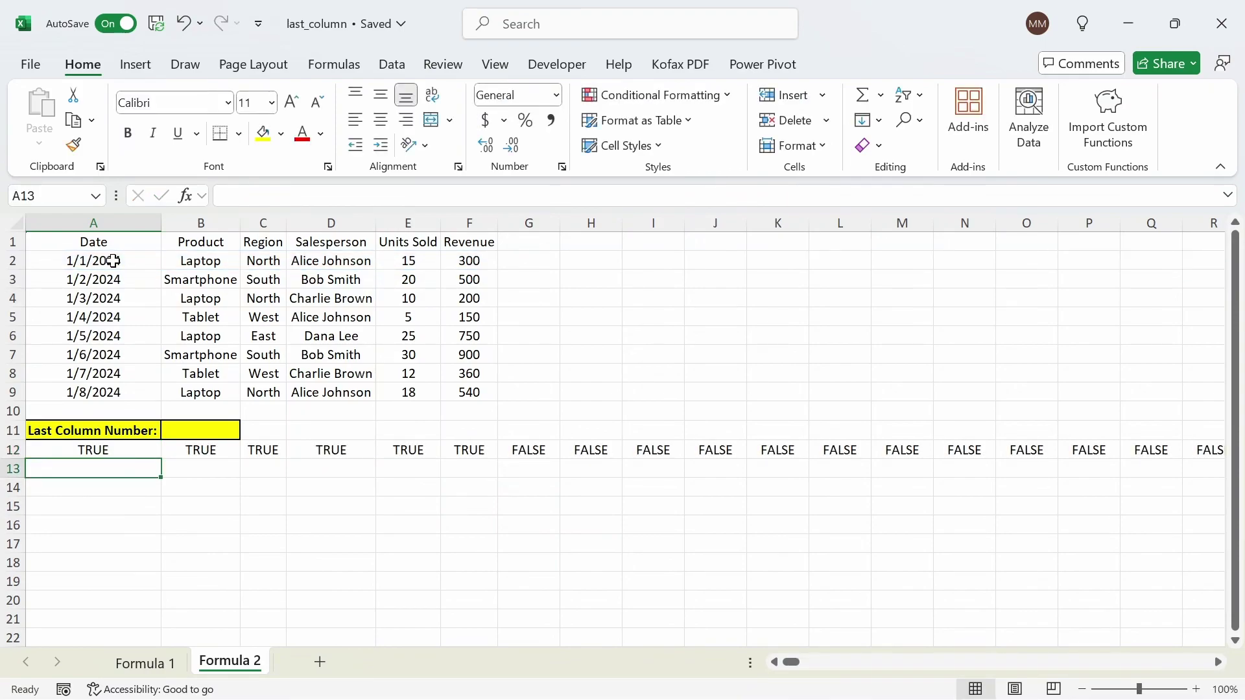
{"action": "key", "text": "Up"}
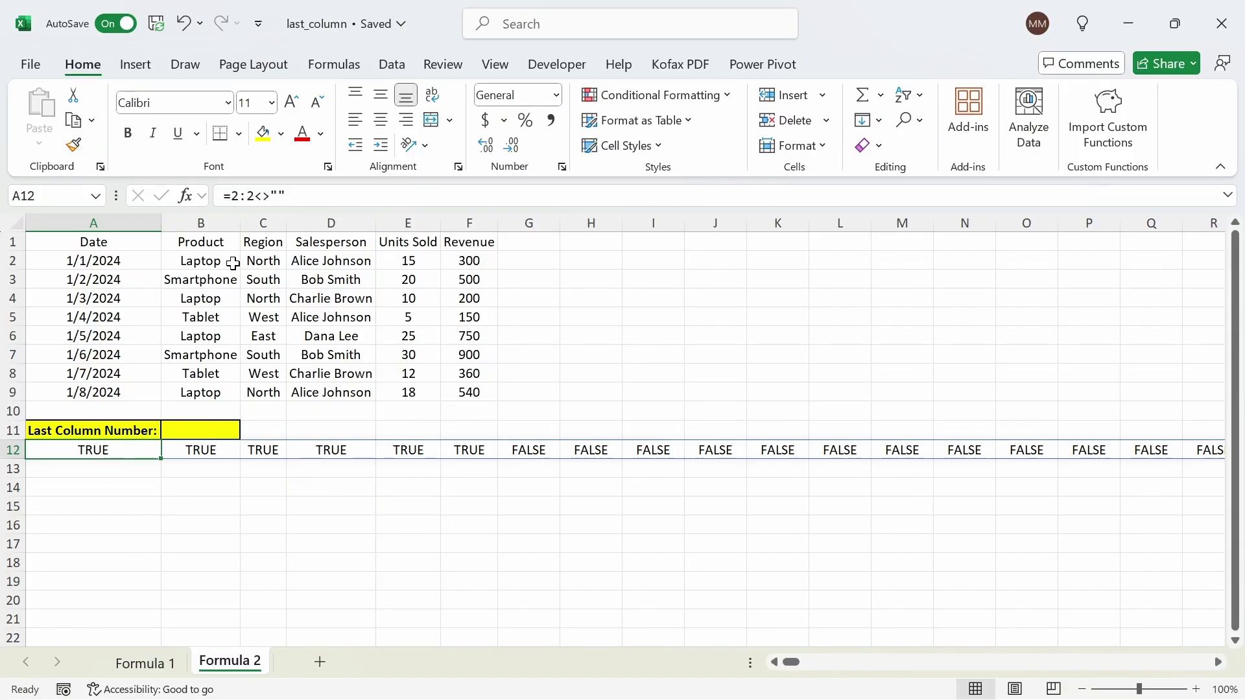
Turn the A12 test into =1/(2:2<>""), giving 1 under A–F and #DIV/0! from G
{"action": "key", "text": "F2"}
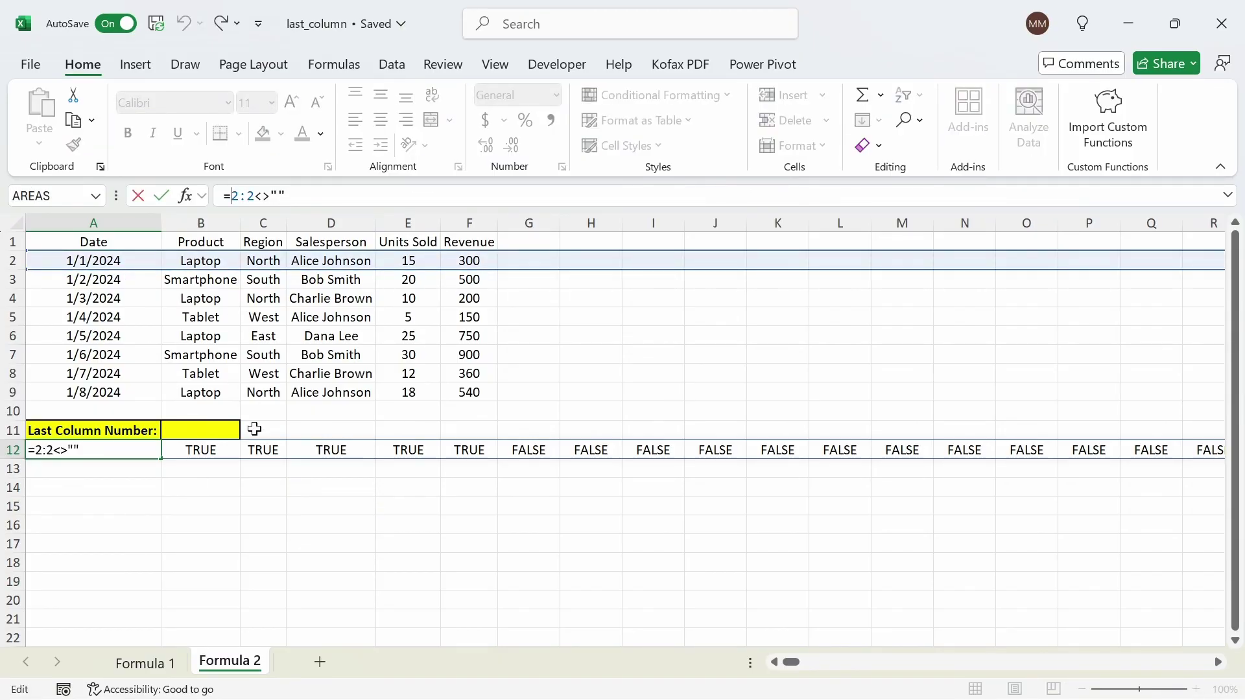
{"action": "type", "text": "1/"}
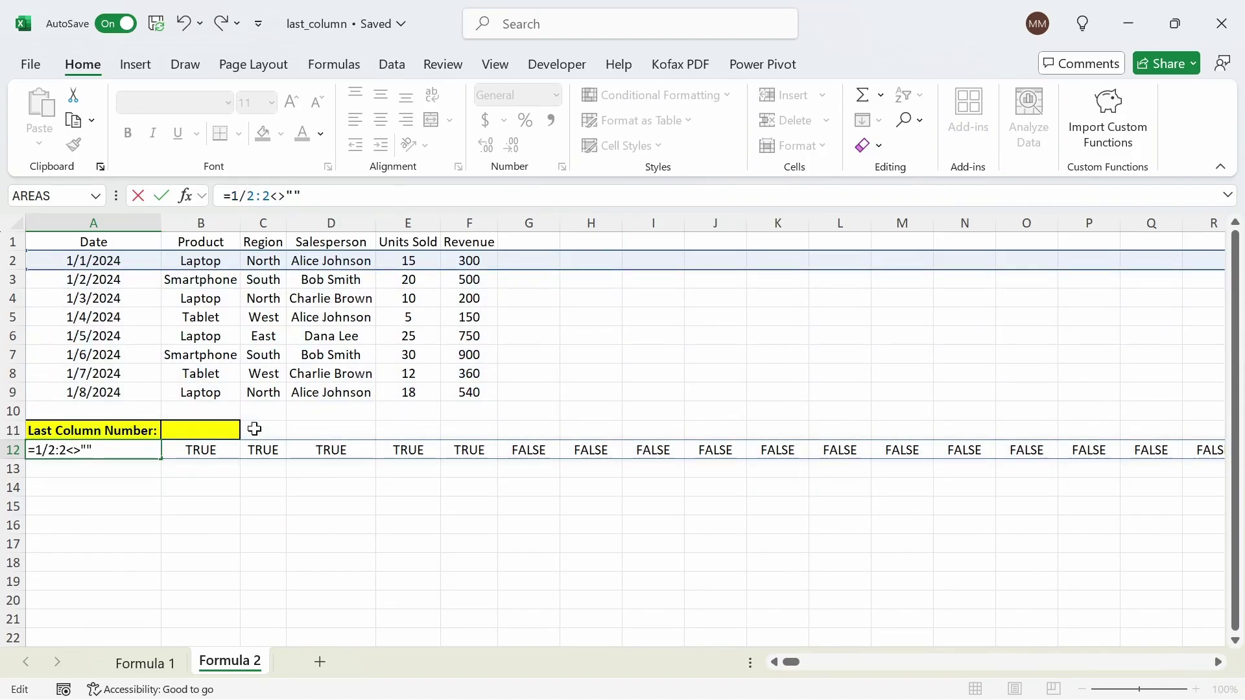
{"action": "type", "text": "("}
{"action": "type", "text": ")"}
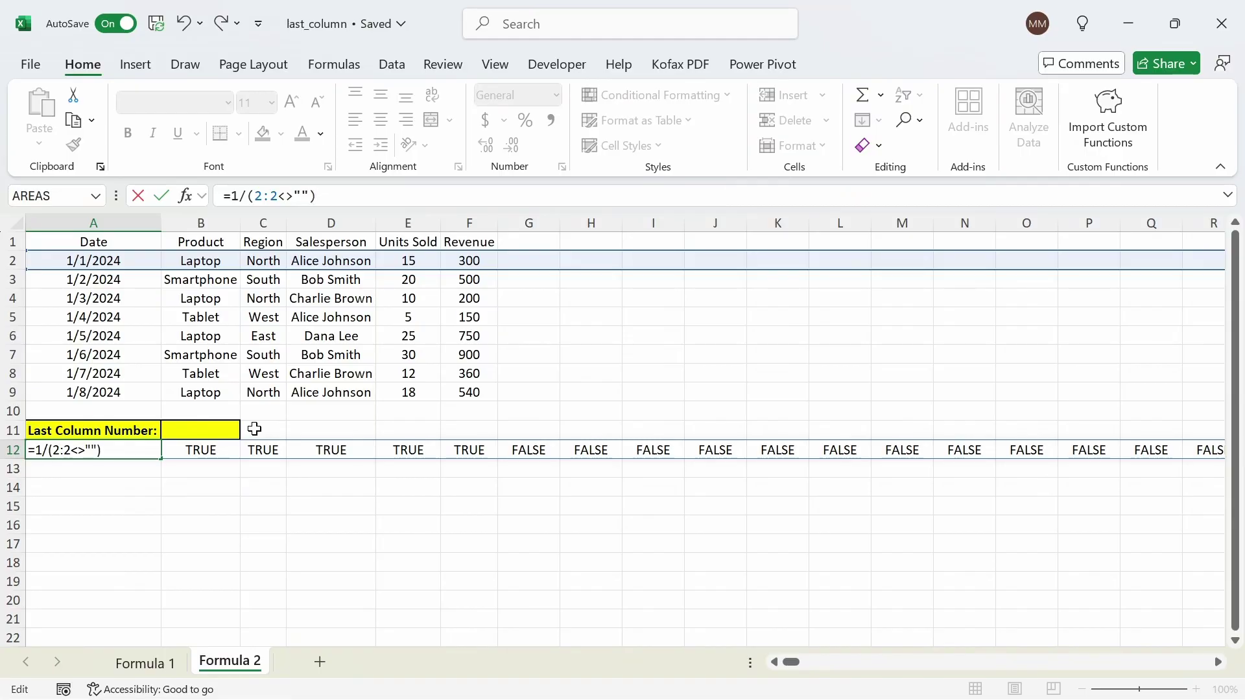
{"action": "key", "text": "Return"}
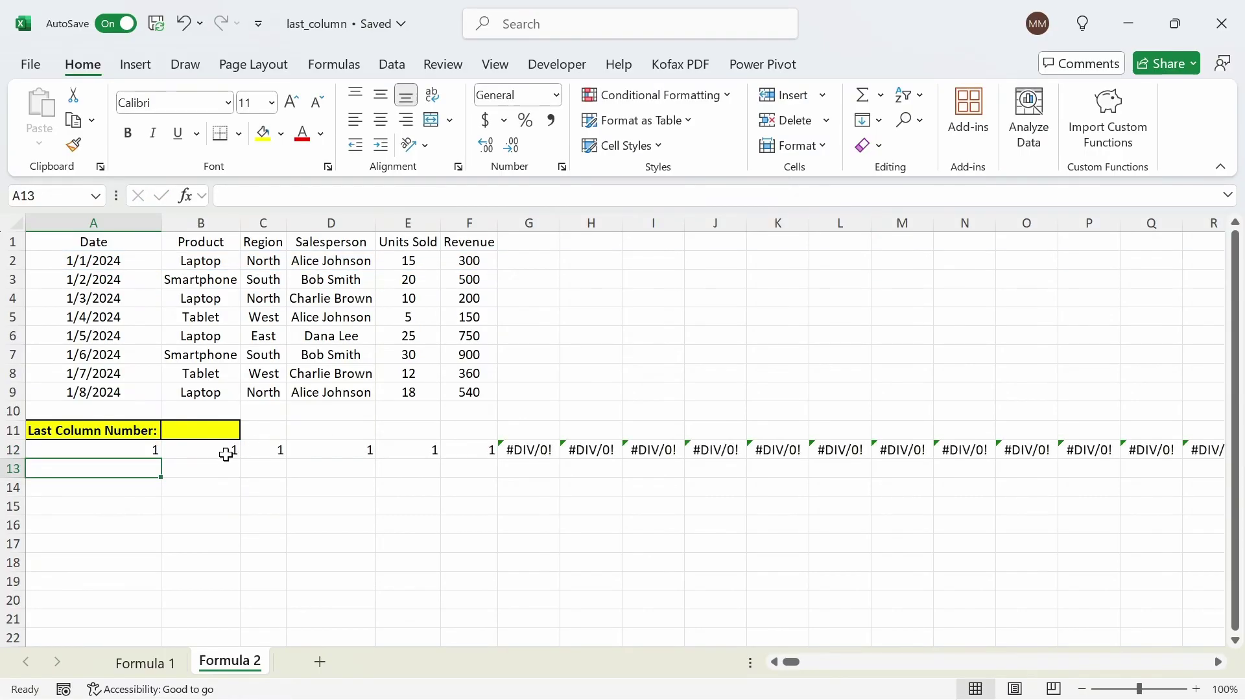
{"action": "left_click", "coordinate": [140, 447]}
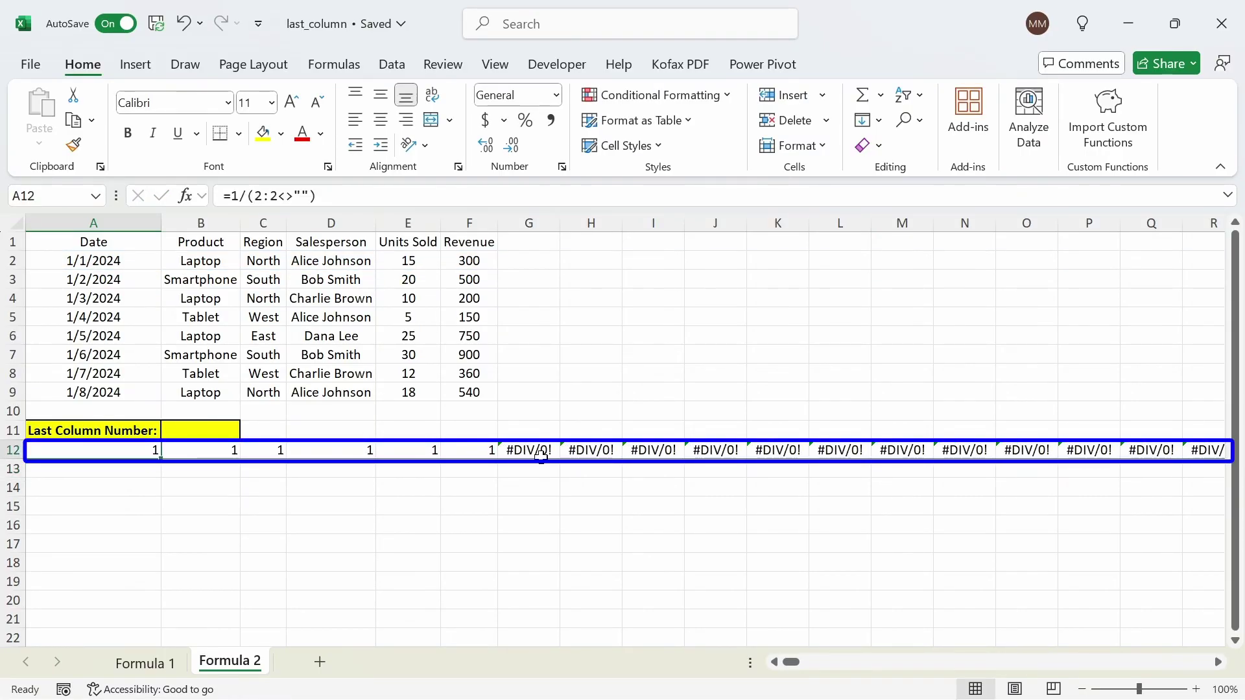
{"action": "left_click", "coordinate": [524, 446]}
{"action": "left_click", "coordinate": [139, 467]}
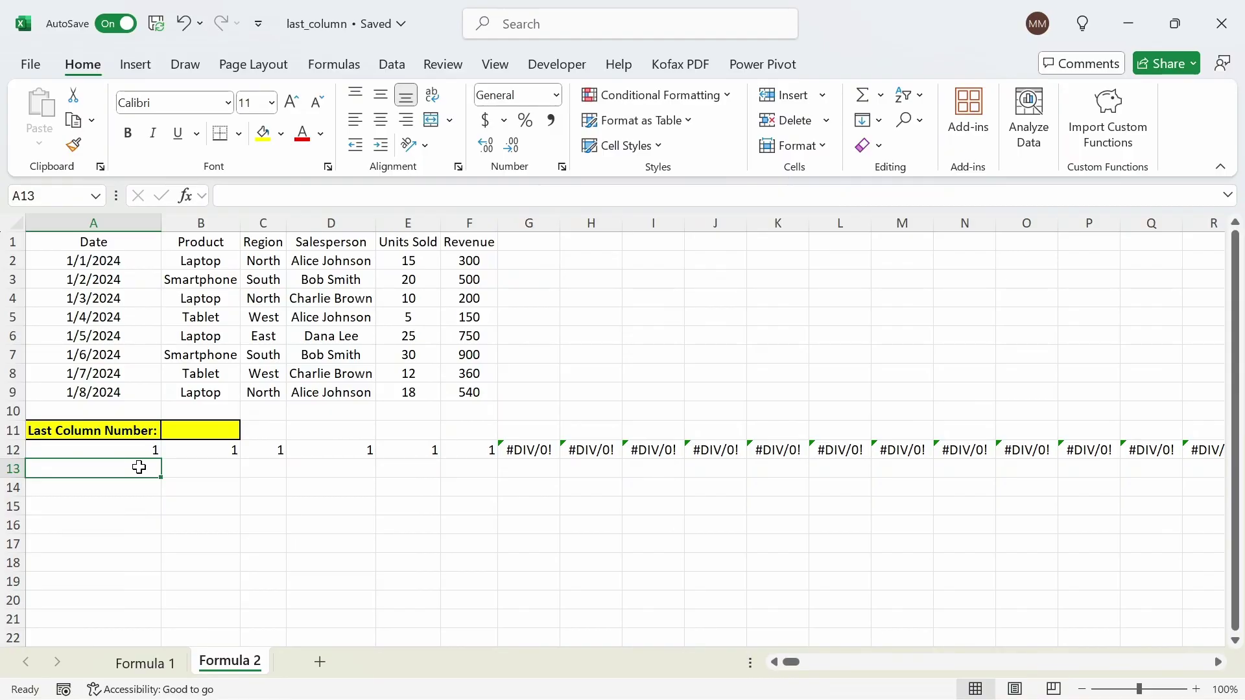
Enter =COLUMN(2:2) in A13 via autocomplete, then check the spill's end and return to column A
{"action": "type", "text": "=col"}
{"action": "key", "text": "Tab"}
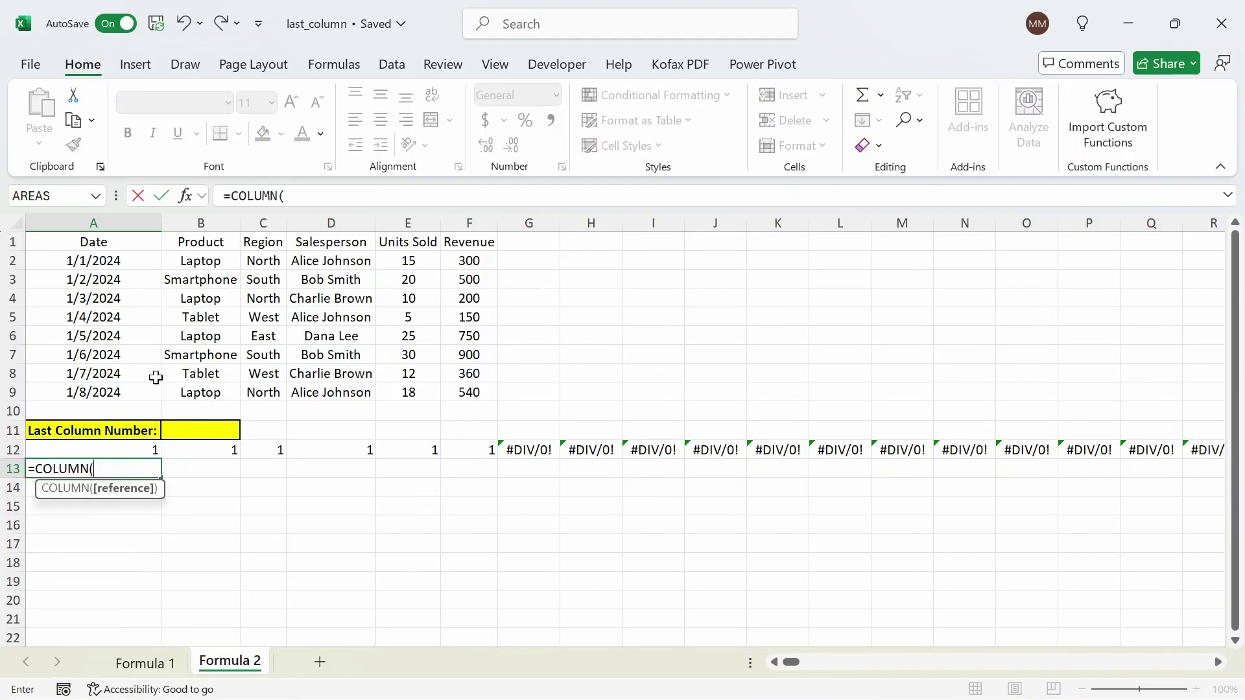
{"action": "left_click", "coordinate": [126, 261]}
{"action": "key", "text": "shift+space"}
{"action": "key", "text": "Return"}
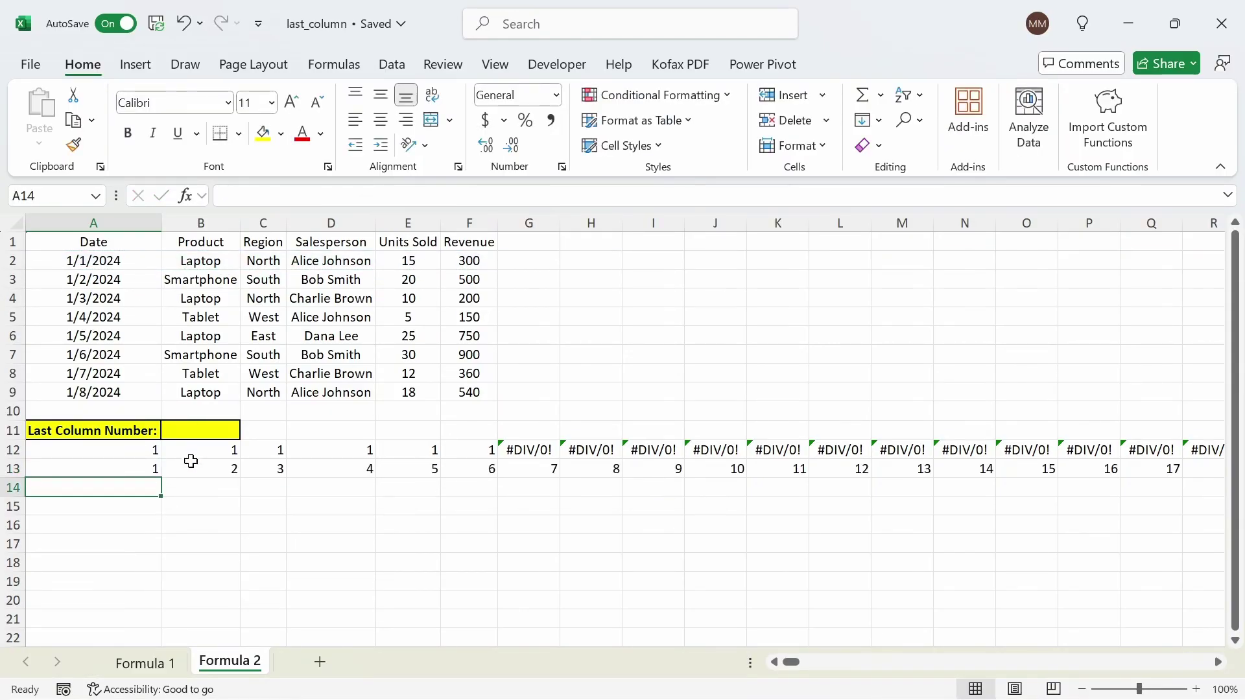
{"action": "left_click", "coordinate": [132, 469]}
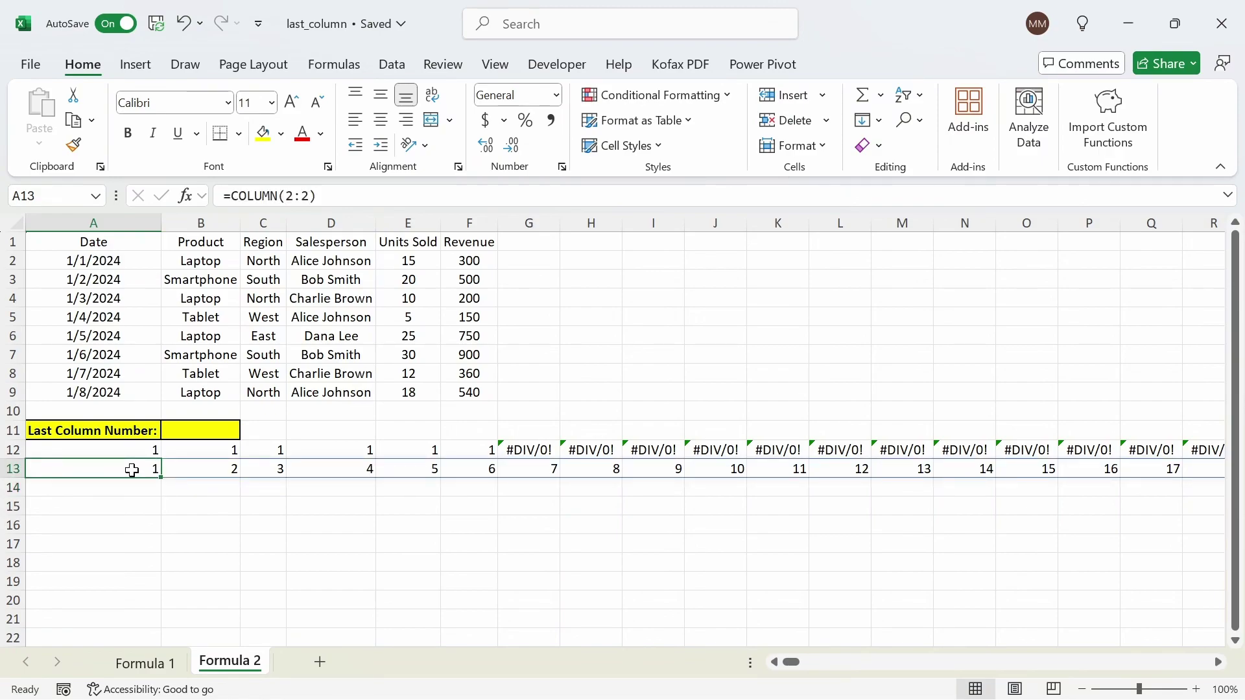
{"action": "key", "text": "ctrl+Right"}
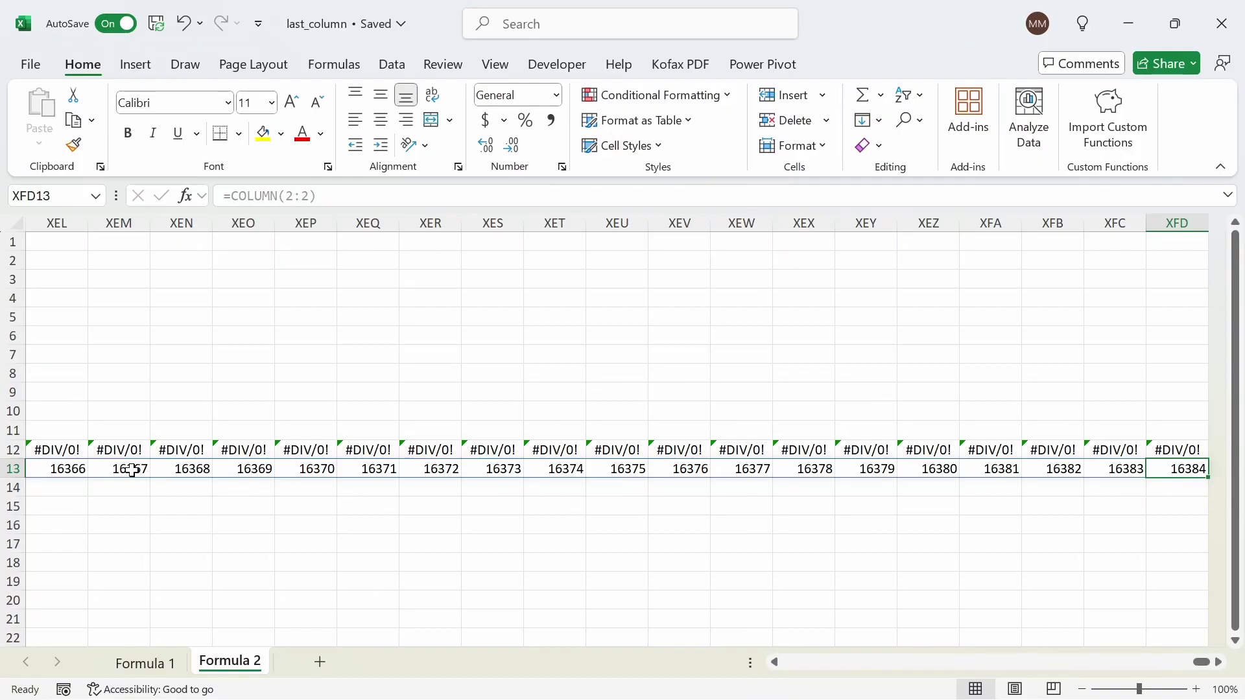
{"action": "key", "text": "ctrl+Left"}
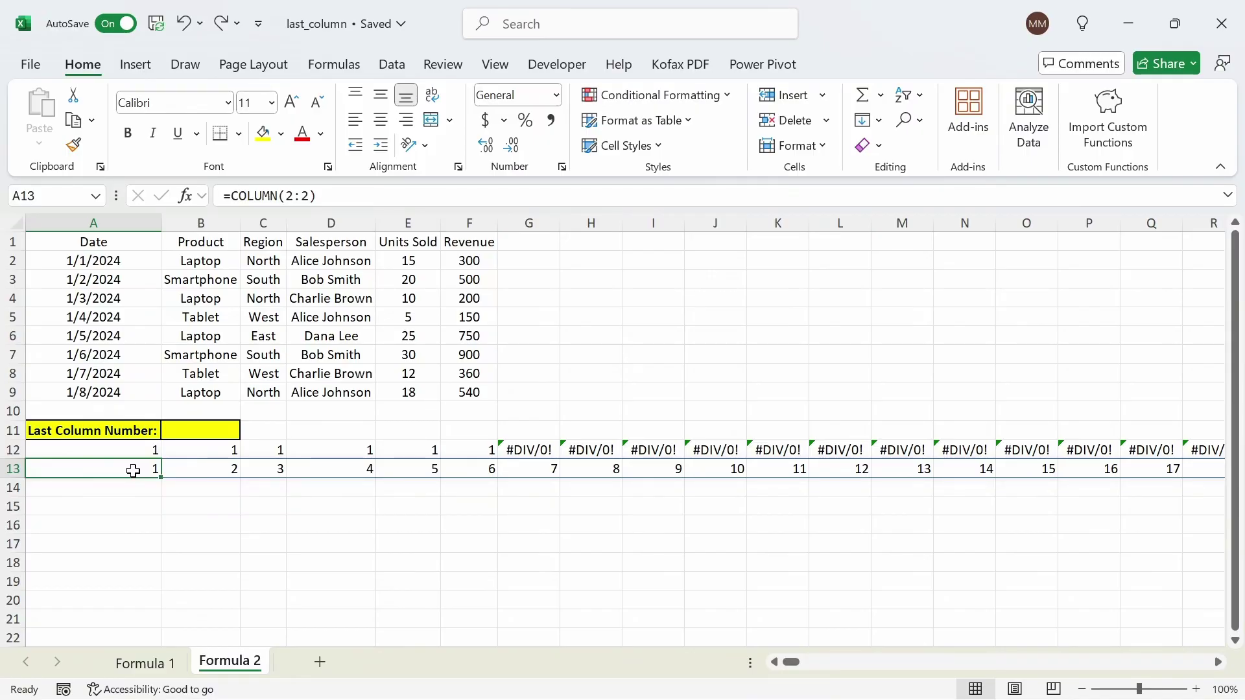
Enter =LOOKUP(2,12:12,13:13) in A14, returning 6 to match F2, the last filled cell
{"action": "key", "text": "Down"}
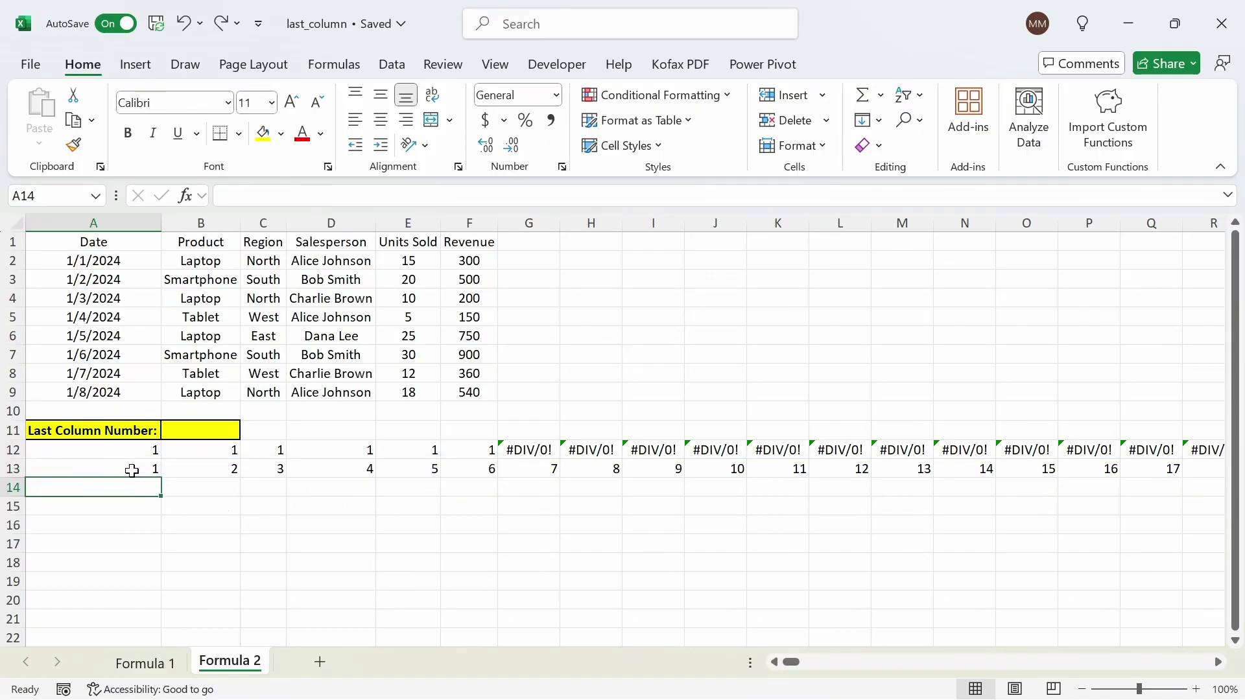
{"action": "type", "text": "=LOOKUP("}
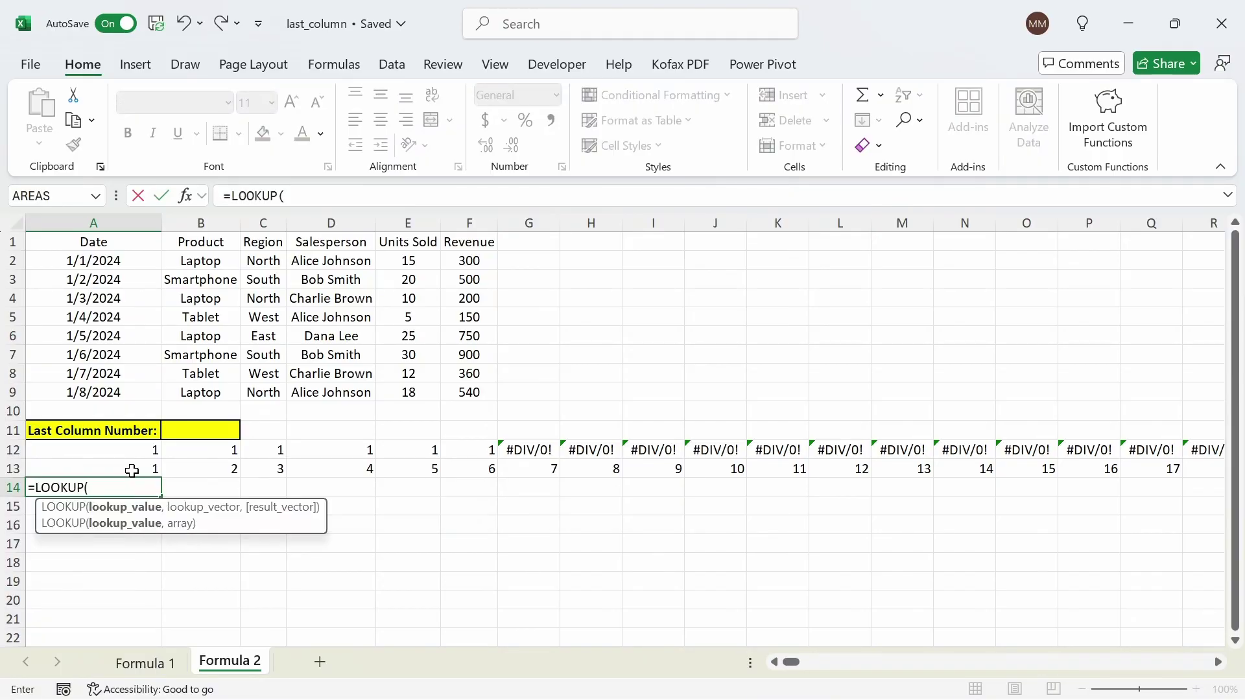
{"action": "type", "text": "2,"}
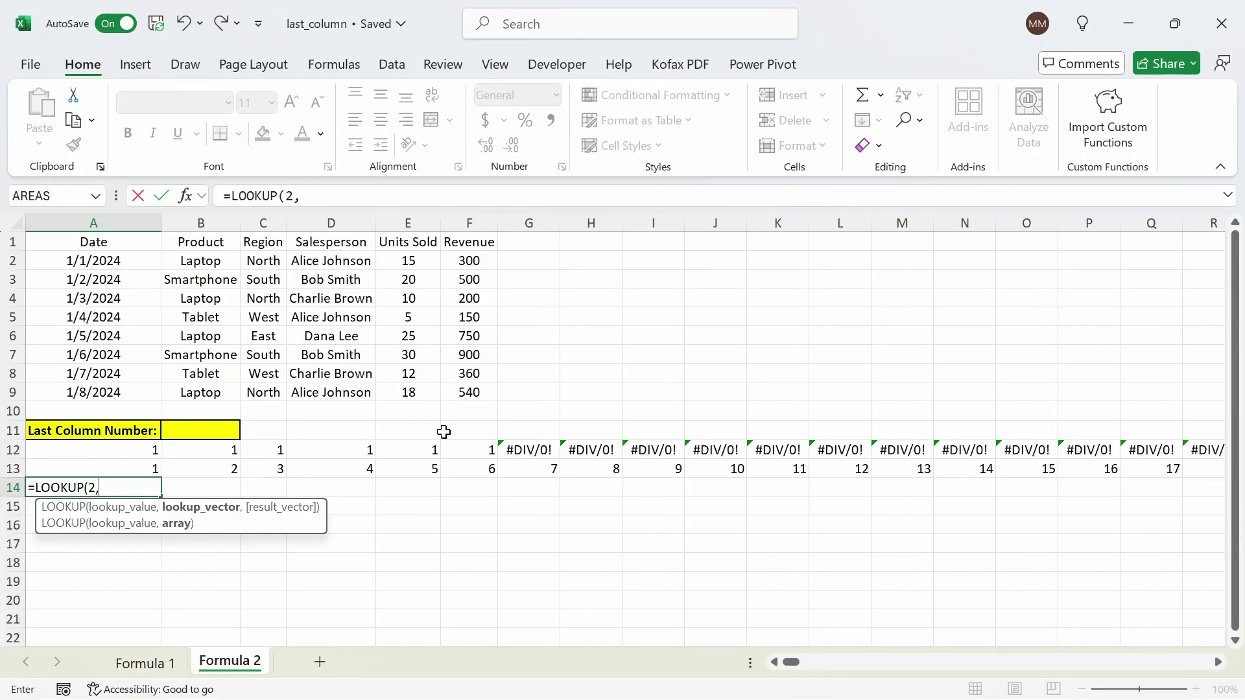
{"action": "type", "text": "12:12,"}
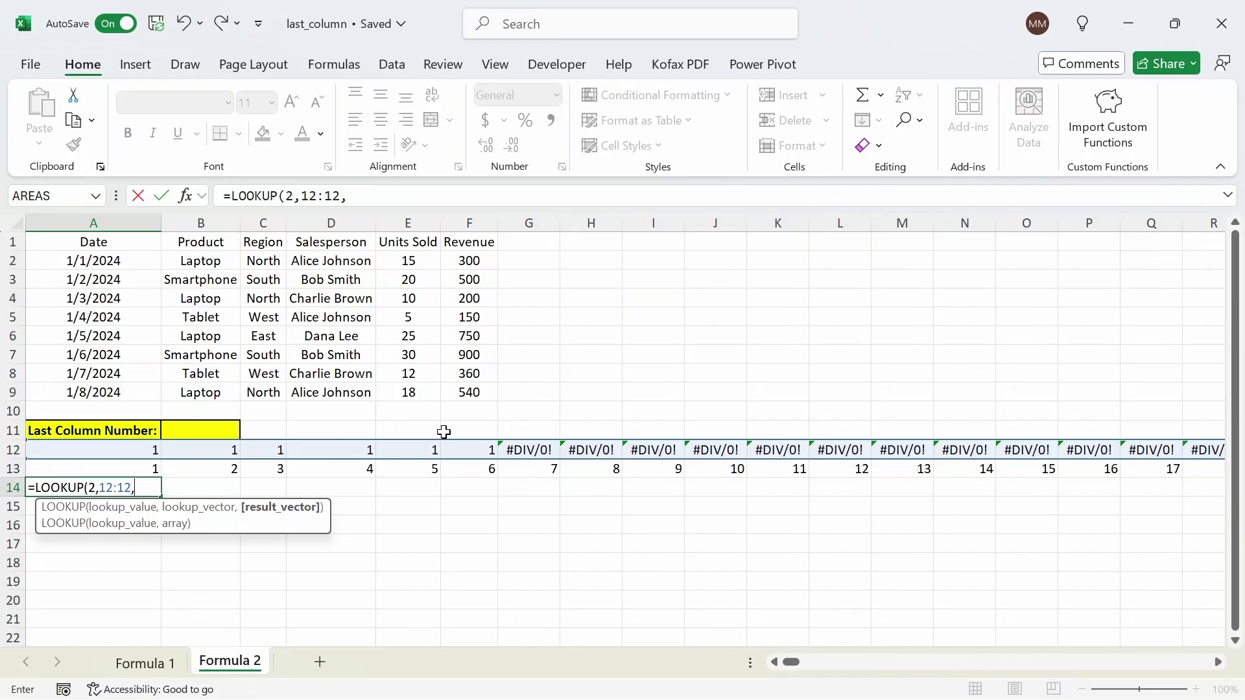
{"action": "type", "text": "13:13)"}
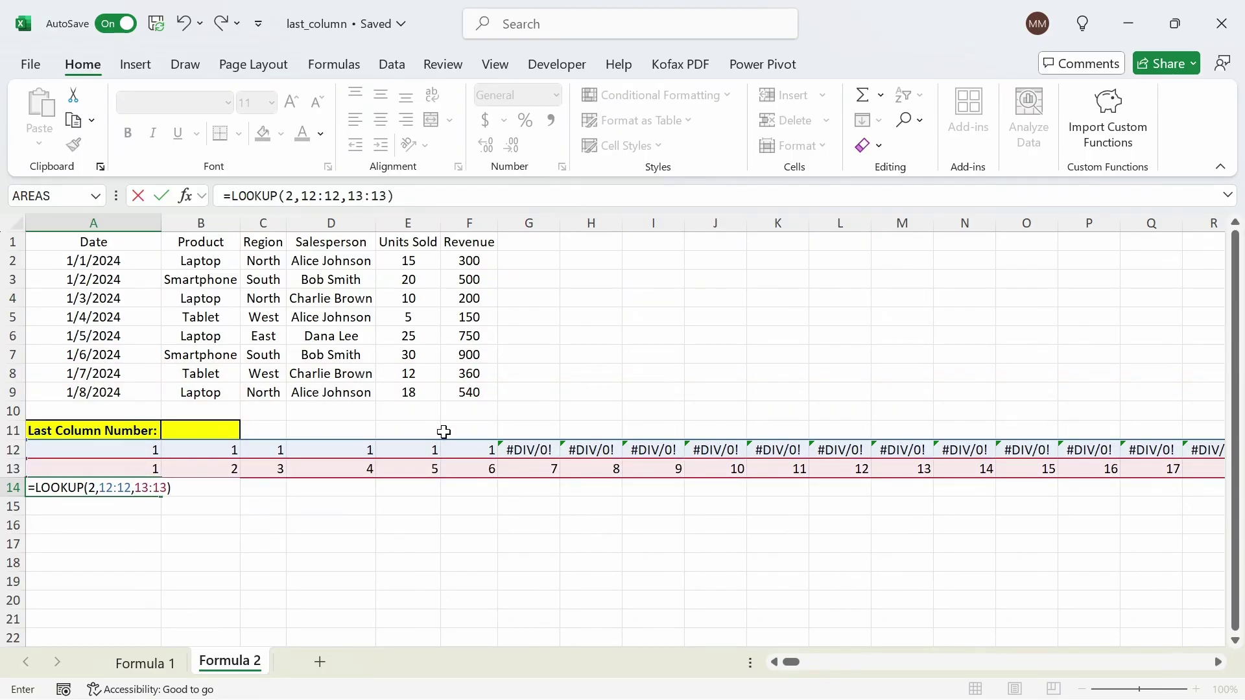
{"action": "key", "text": "Return"}
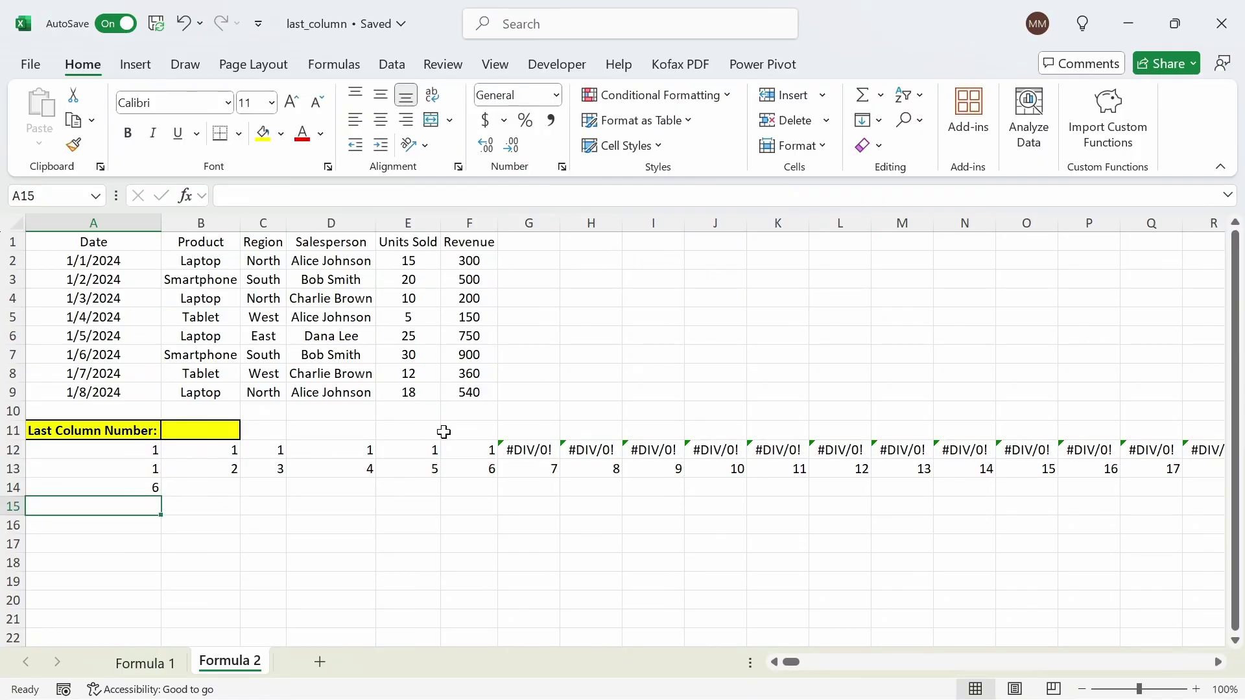
{"action": "left_click", "coordinate": [468, 263]}
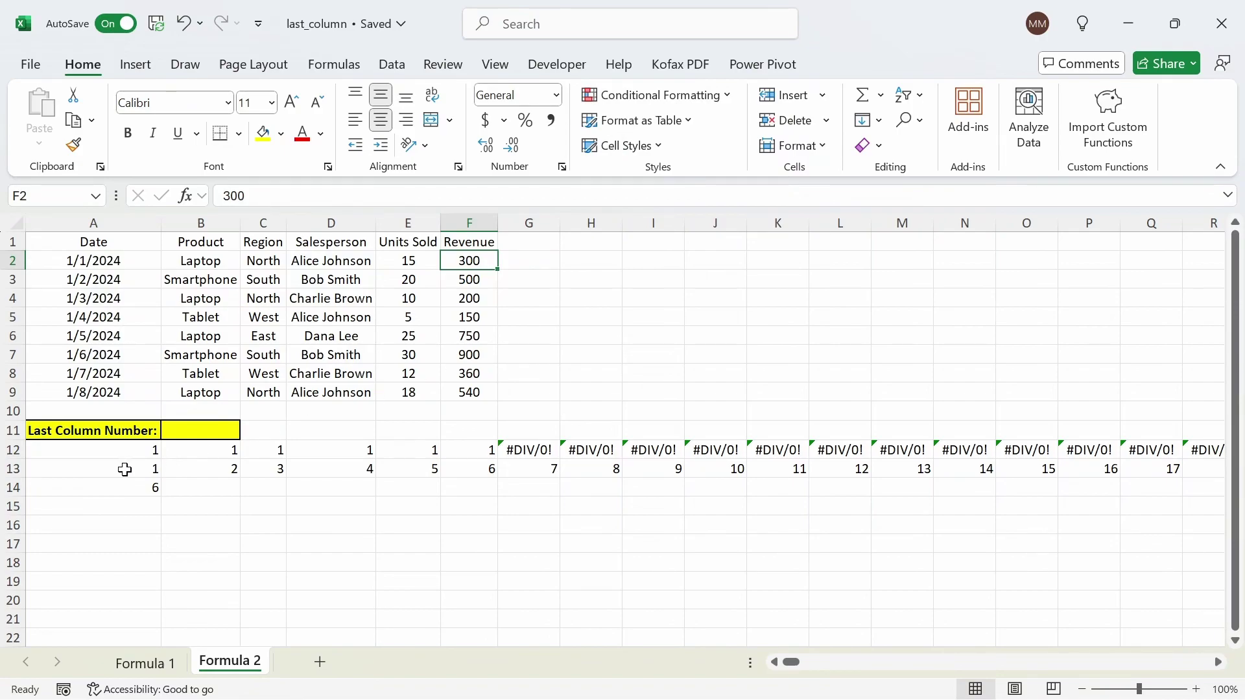
{"action": "left_click", "coordinate": [124, 449]}
Clear the helper rows 12–14 and move to B11
{"action": "key", "text": "ctrl+shift+Right"}
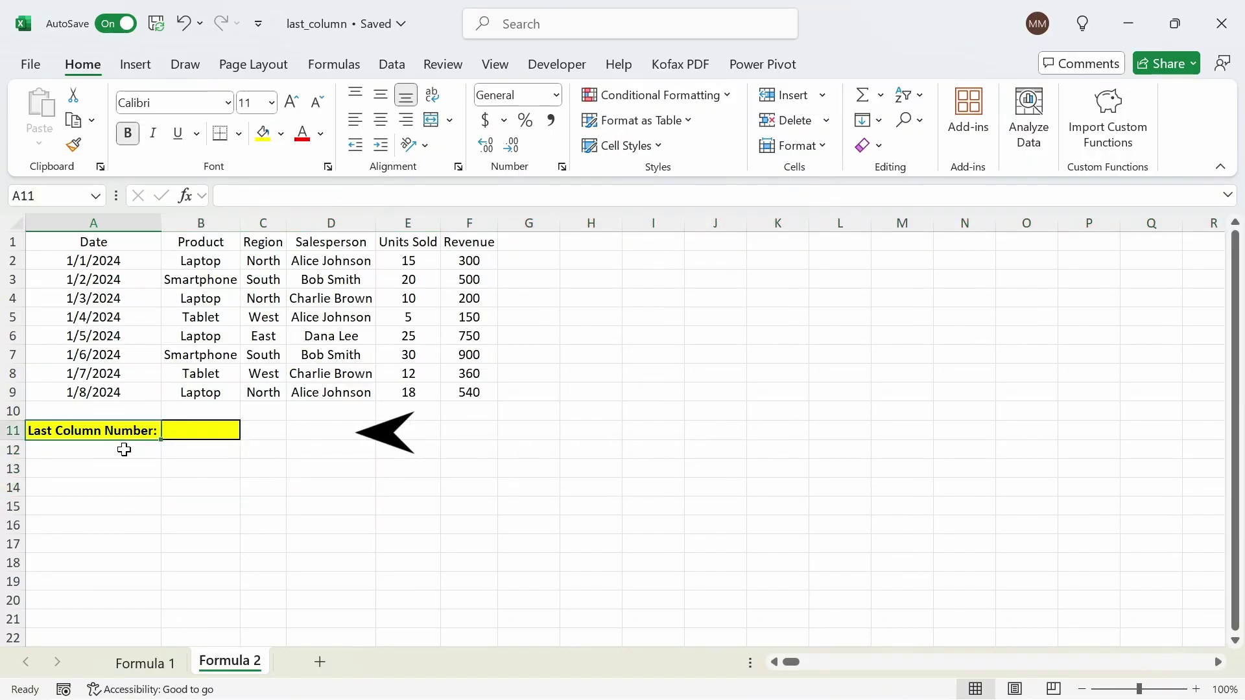
{"action": "key", "text": "Right"}
{"action": "key", "text": "Right"}
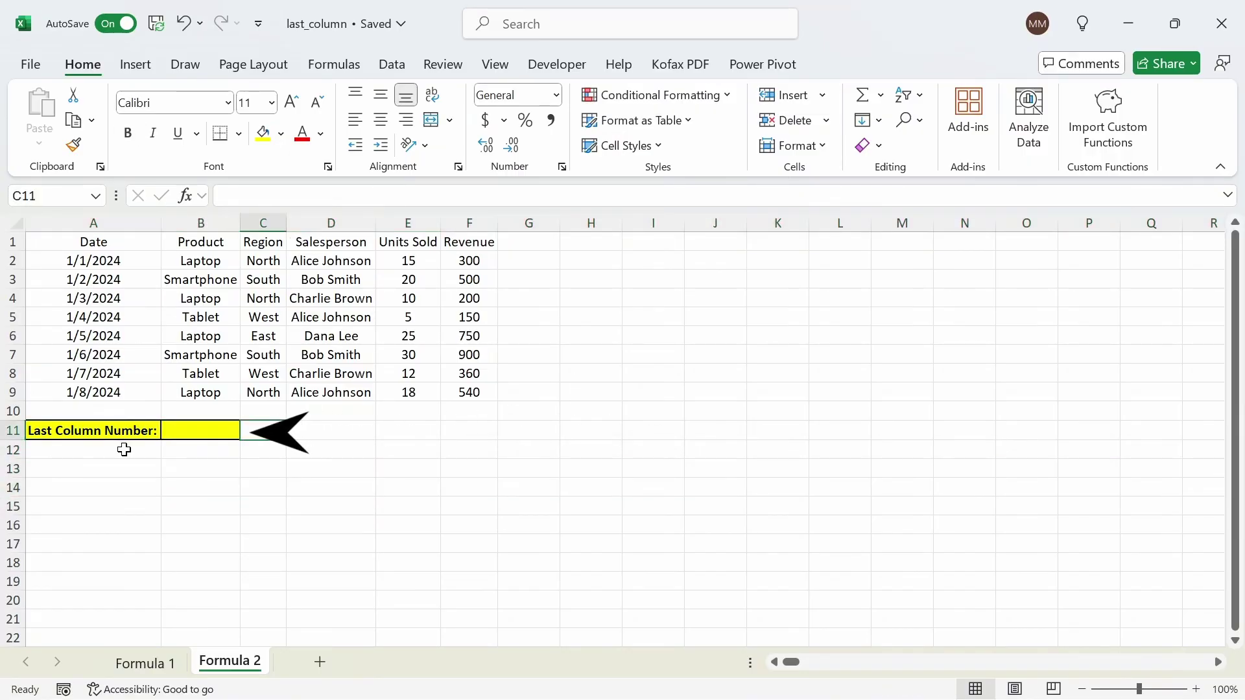
{"action": "key", "text": "Left"}
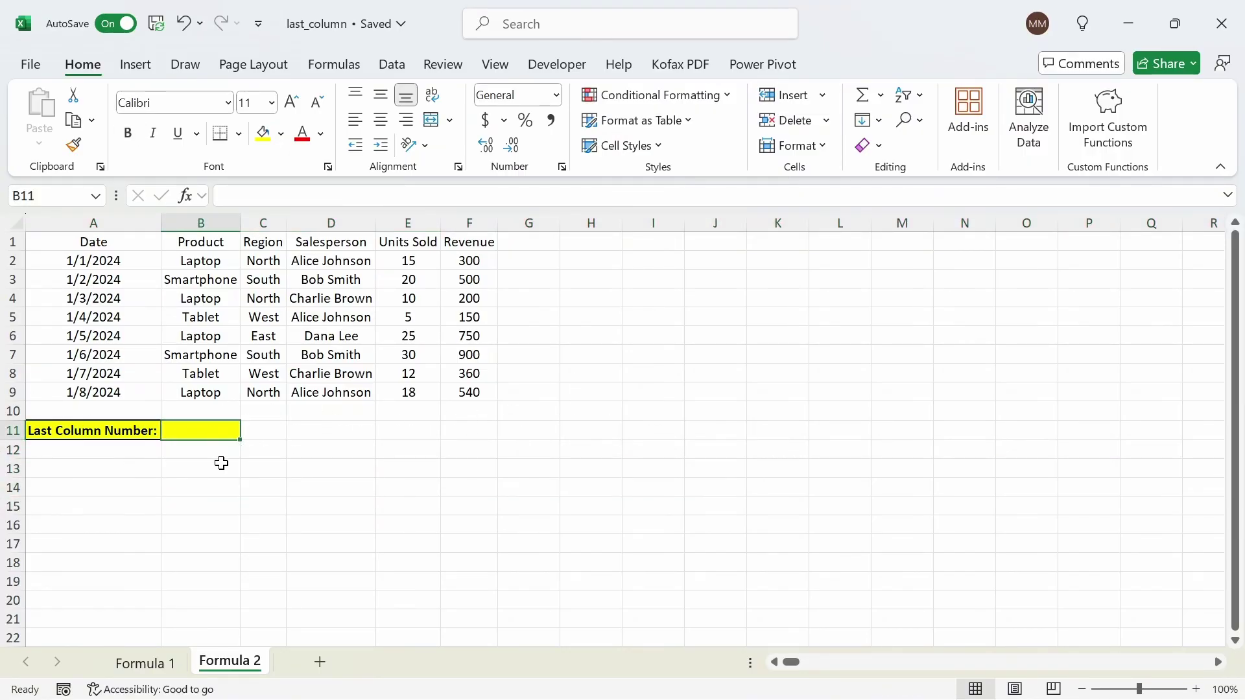
Enter =LOOKUP(2,1/(2:2<>""),COLUMN(2:2)) in B11, which shows 6
{"action": "type", "text": "=loo"}
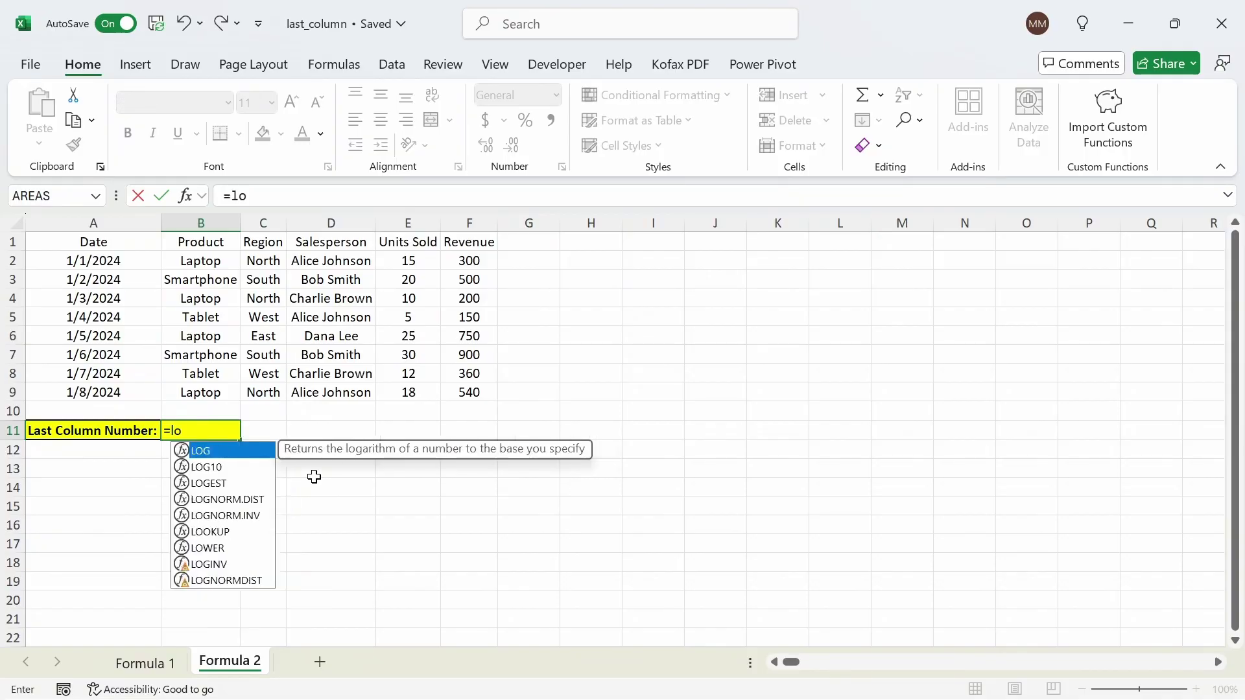
{"action": "key", "text": "Tab"}
{"action": "type", "text": "2"}
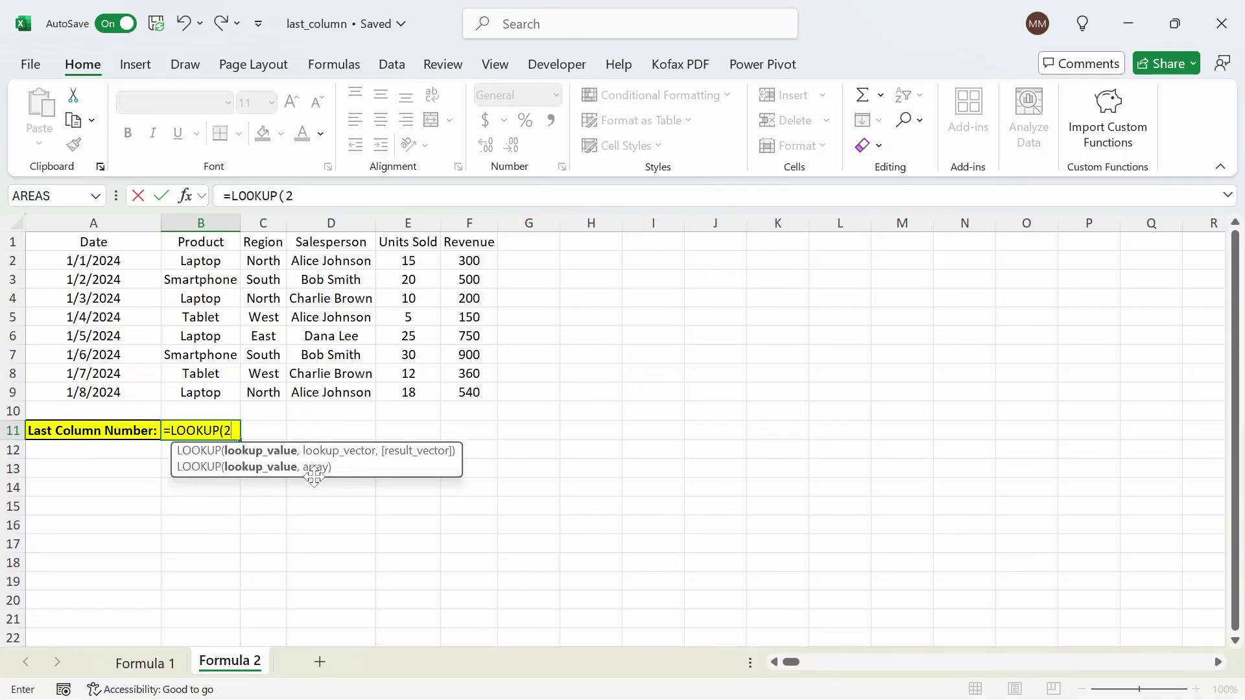
{"action": "type", "text": ","}
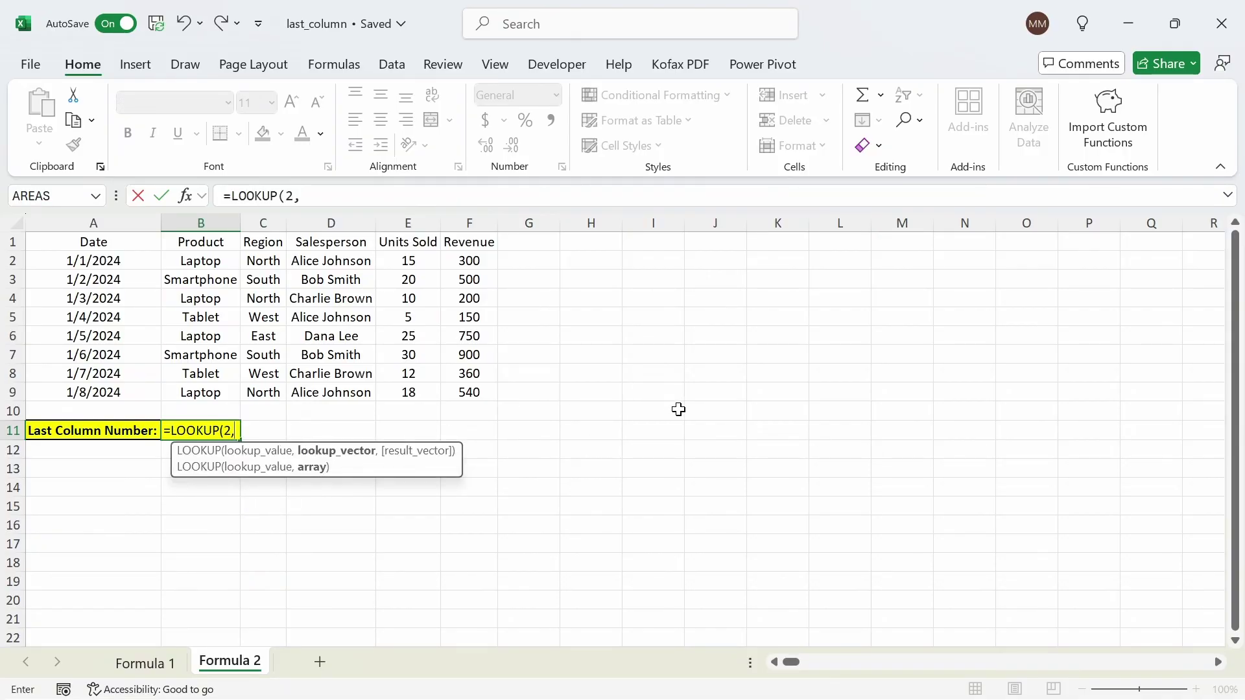
{"action": "type", "text": "1"}
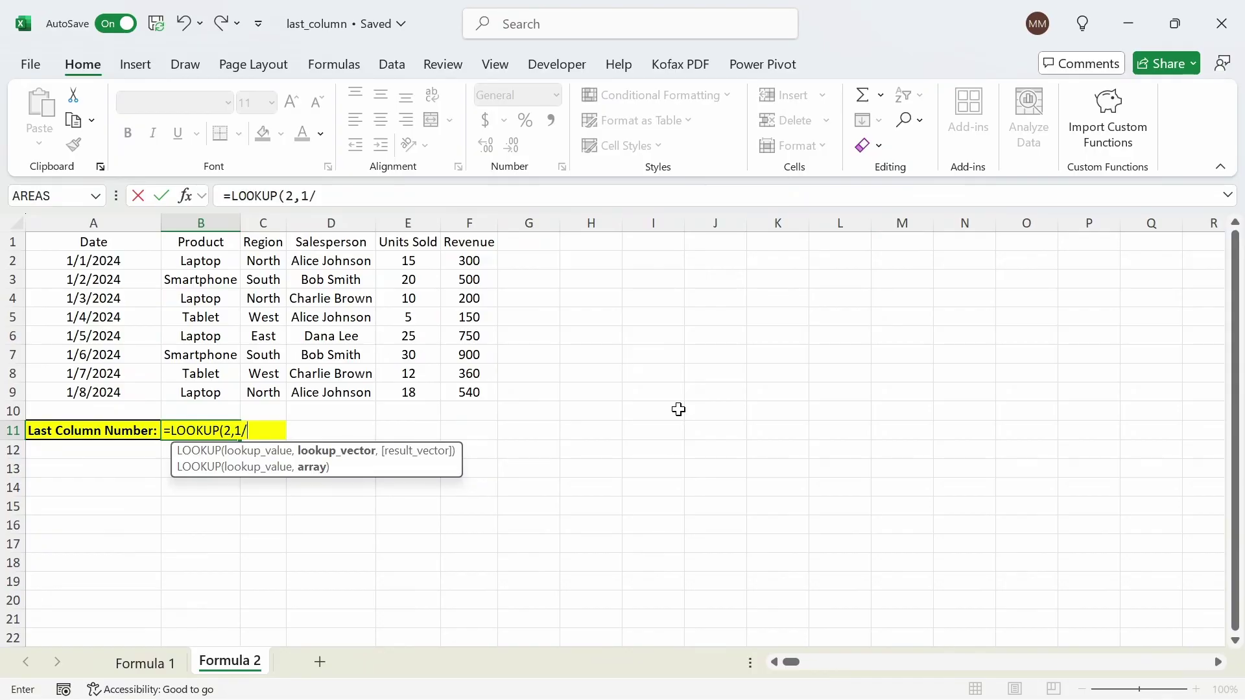
{"action": "type", "text": "/(2:2"}
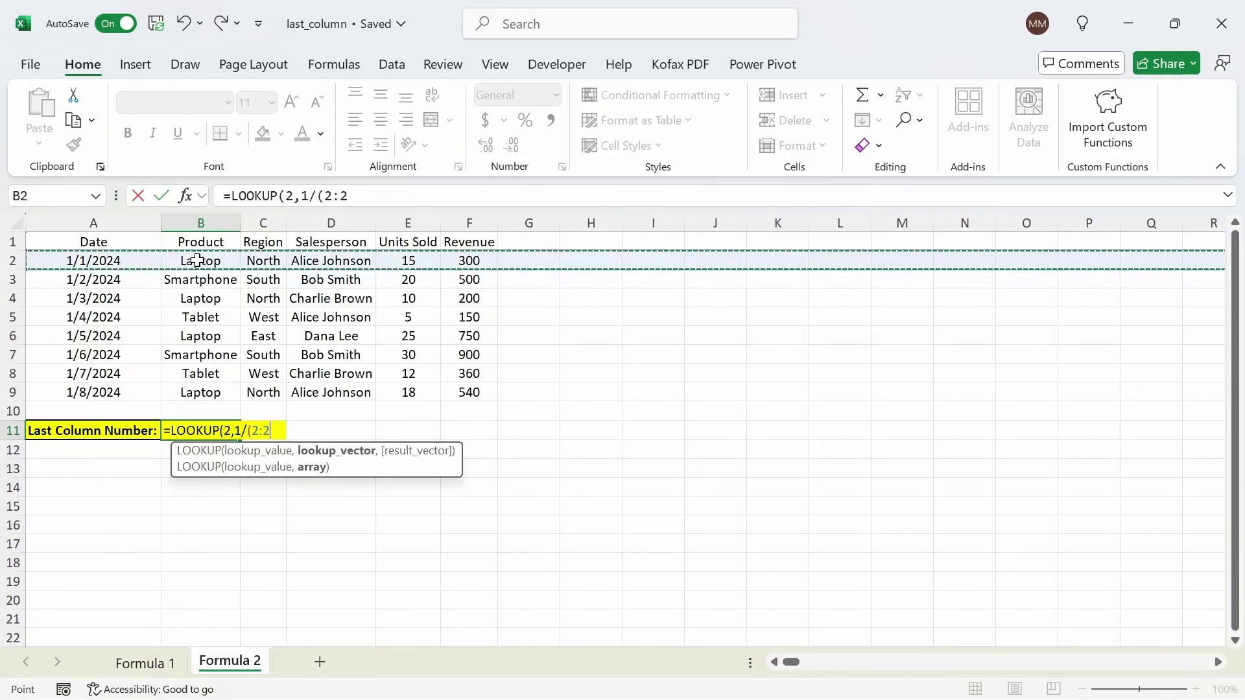
{"action": "type", "text": "<>\"\""}
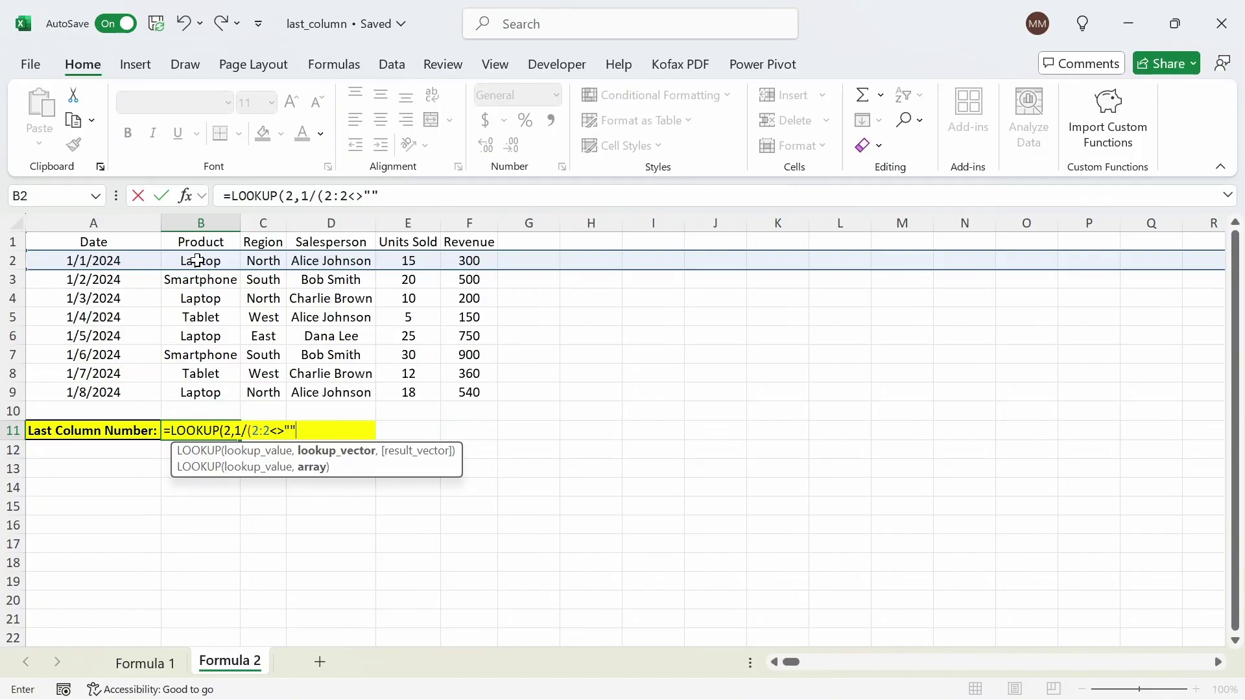
{"action": "type", "text": "),"}
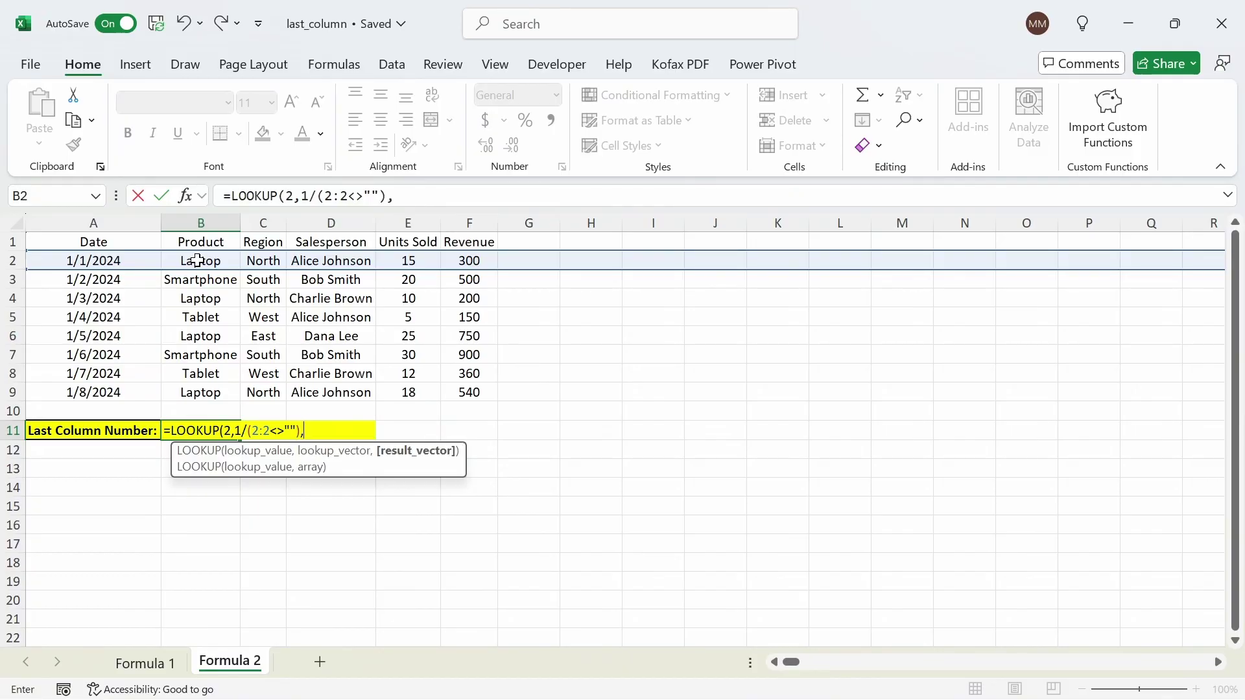
{"action": "type", "text": "col"}
{"action": "key", "text": "Tab"}
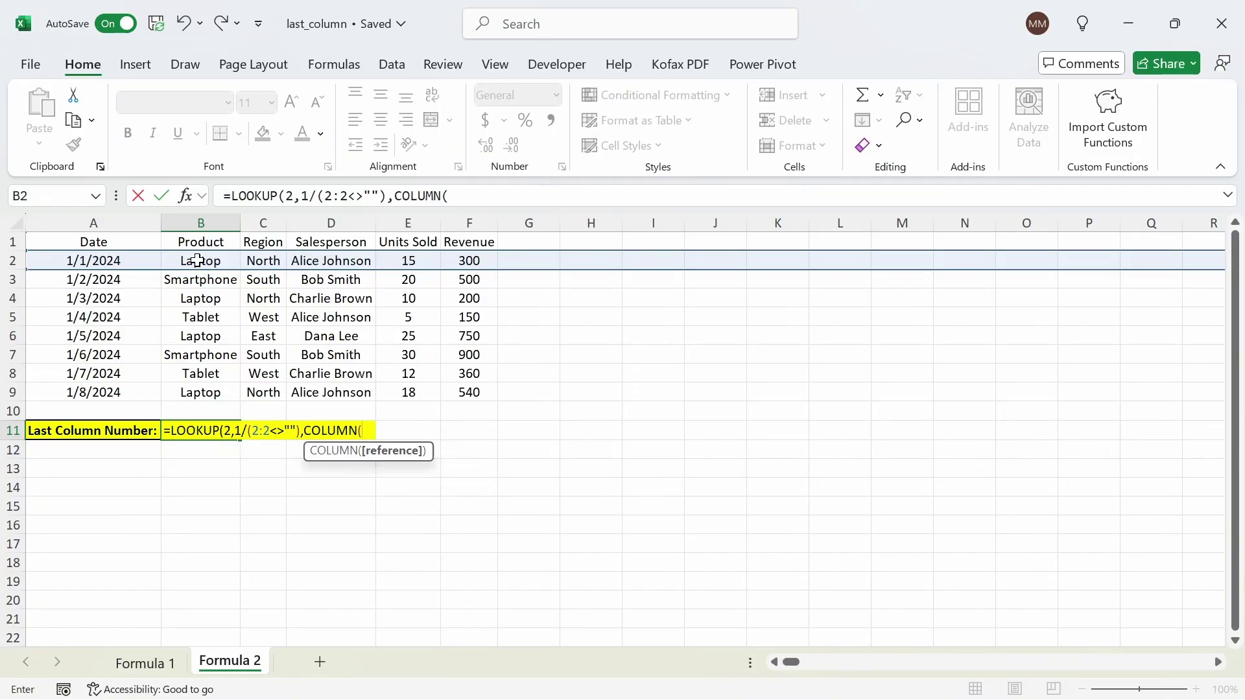
{"action": "left_click", "coordinate": [197, 260]}
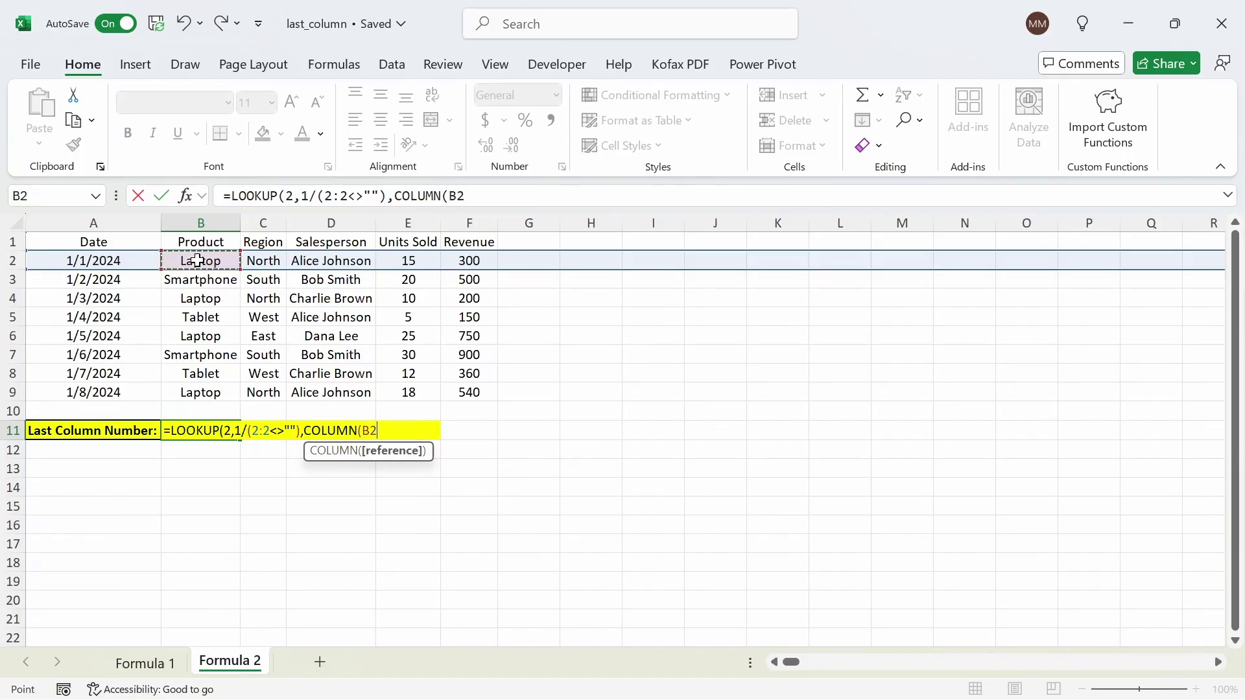
{"action": "key", "text": "shift+space"}
{"action": "type", "text": "))"}
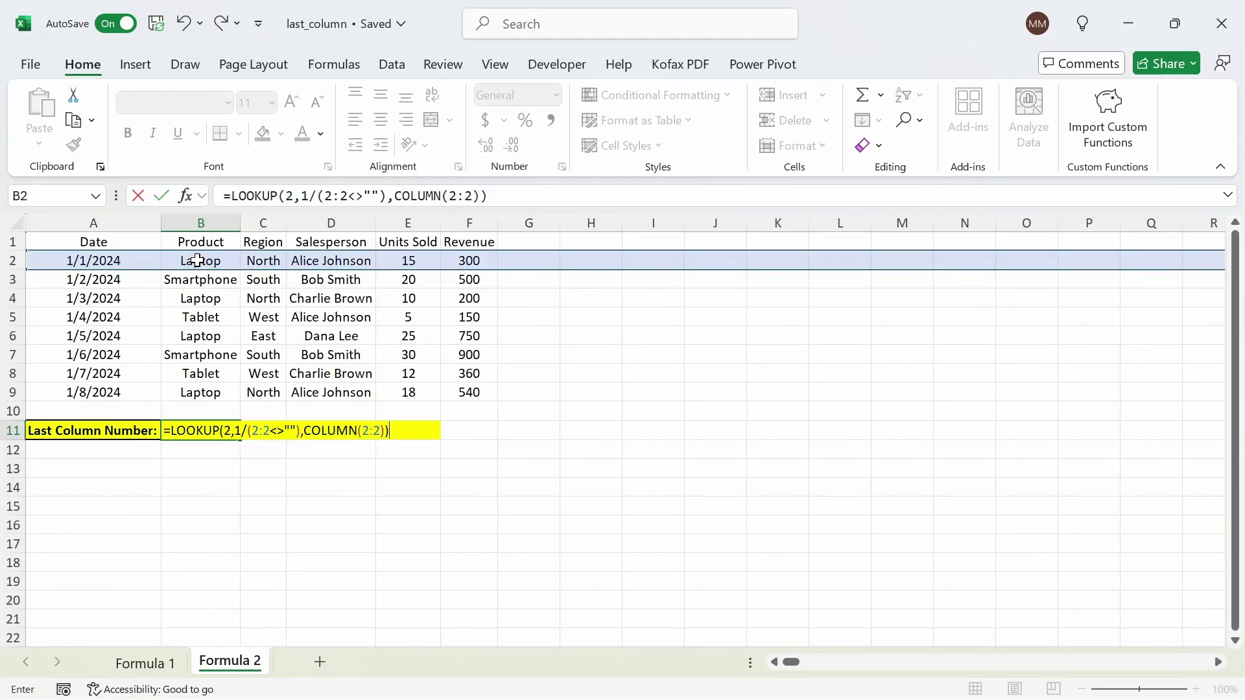
{"action": "key", "text": "Return"}
{"action": "key", "text": "Up"}
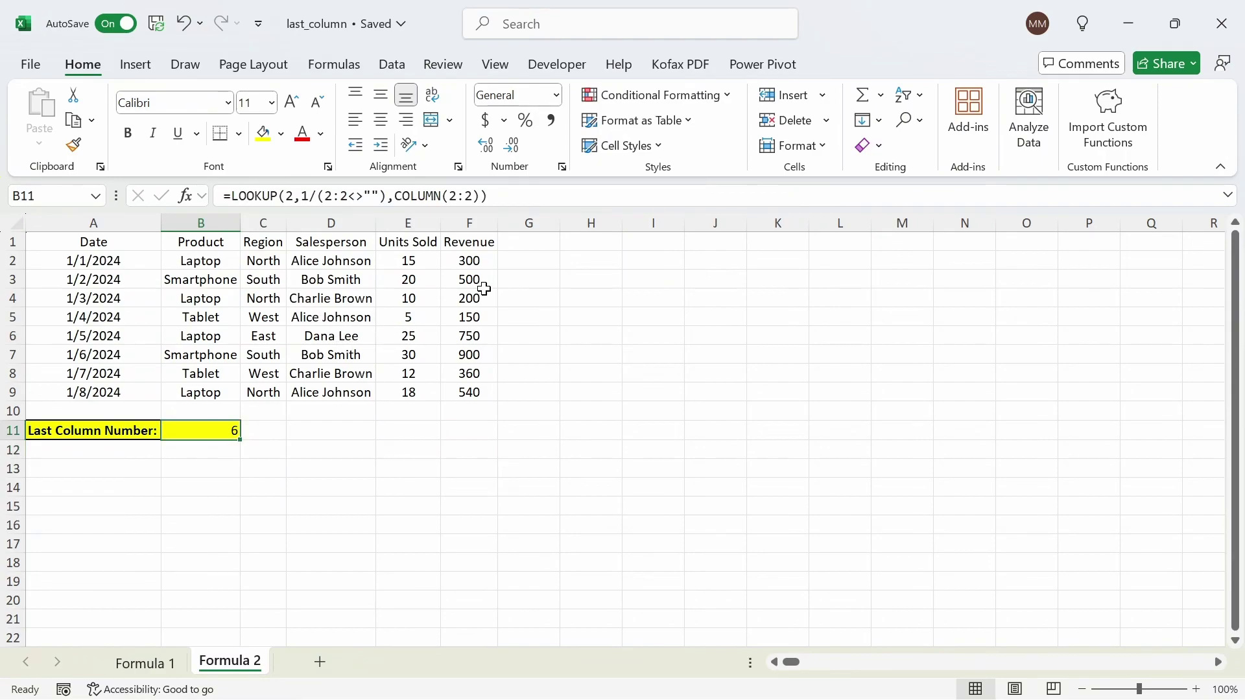
Enter 'reg' in G2 and 'uy' in I2 so B11's last-used-column result rises to 9
{"action": "left_click", "coordinate": [530, 256]}
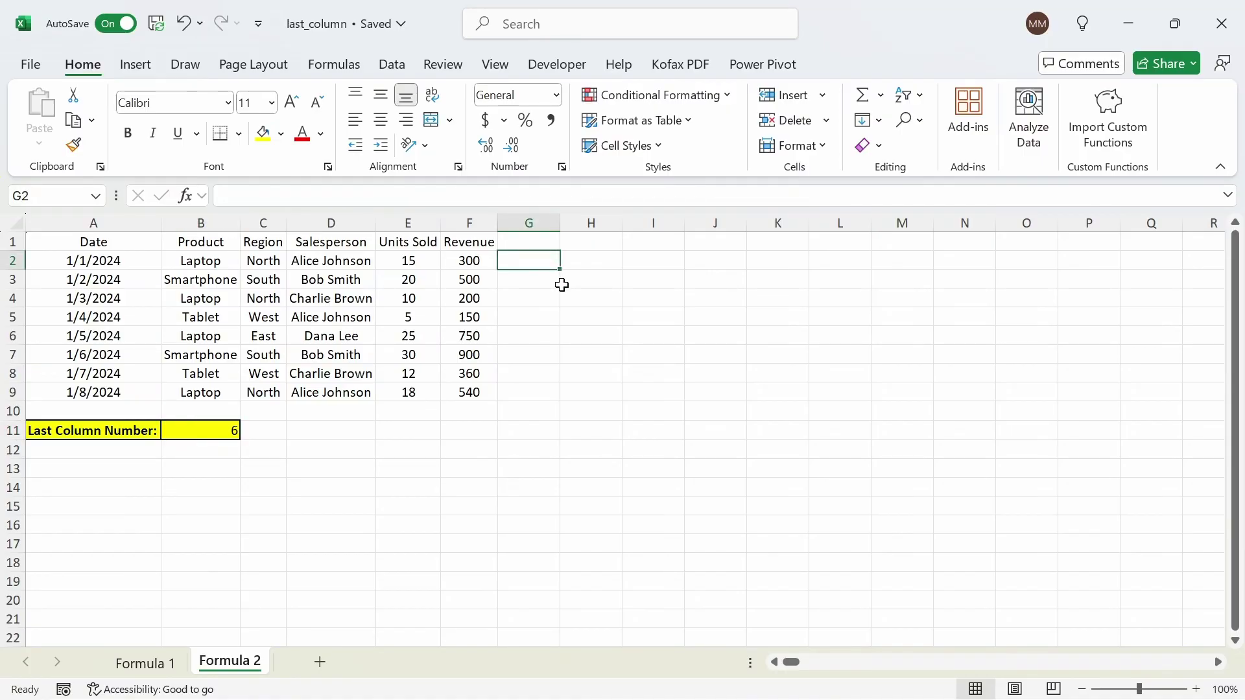
{"action": "type", "text": "reg"}
{"action": "key", "text": "Return"}
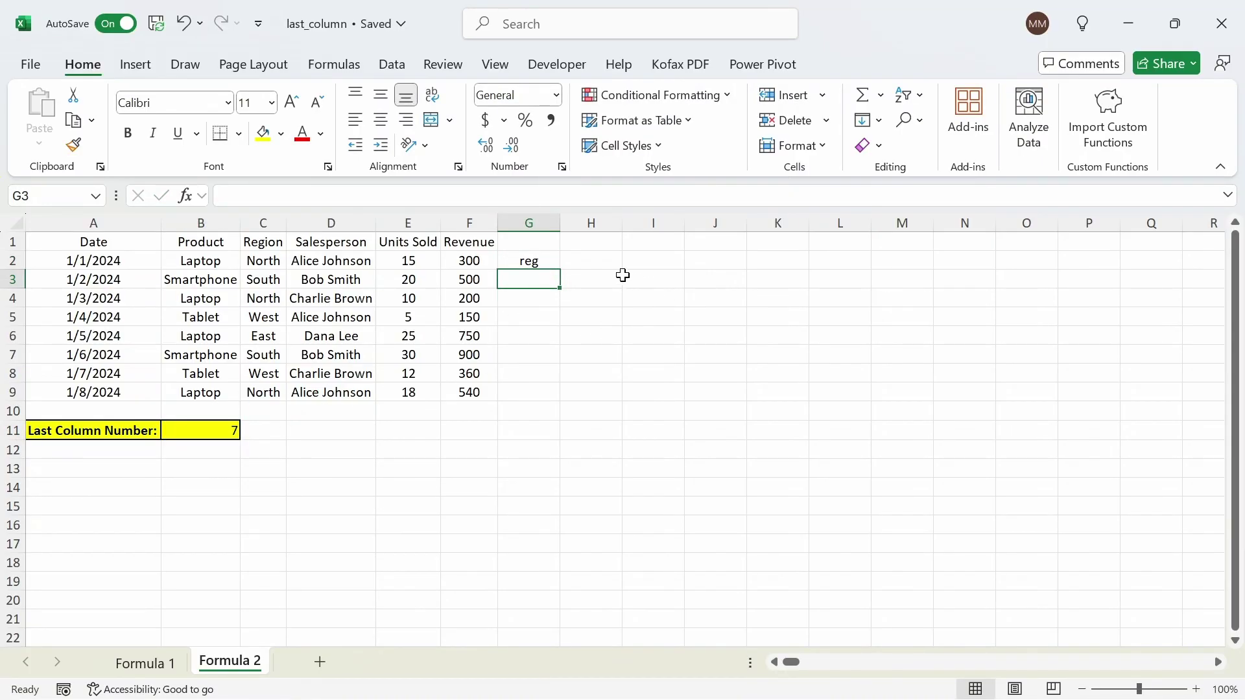
{"action": "left_click", "coordinate": [584, 260]}
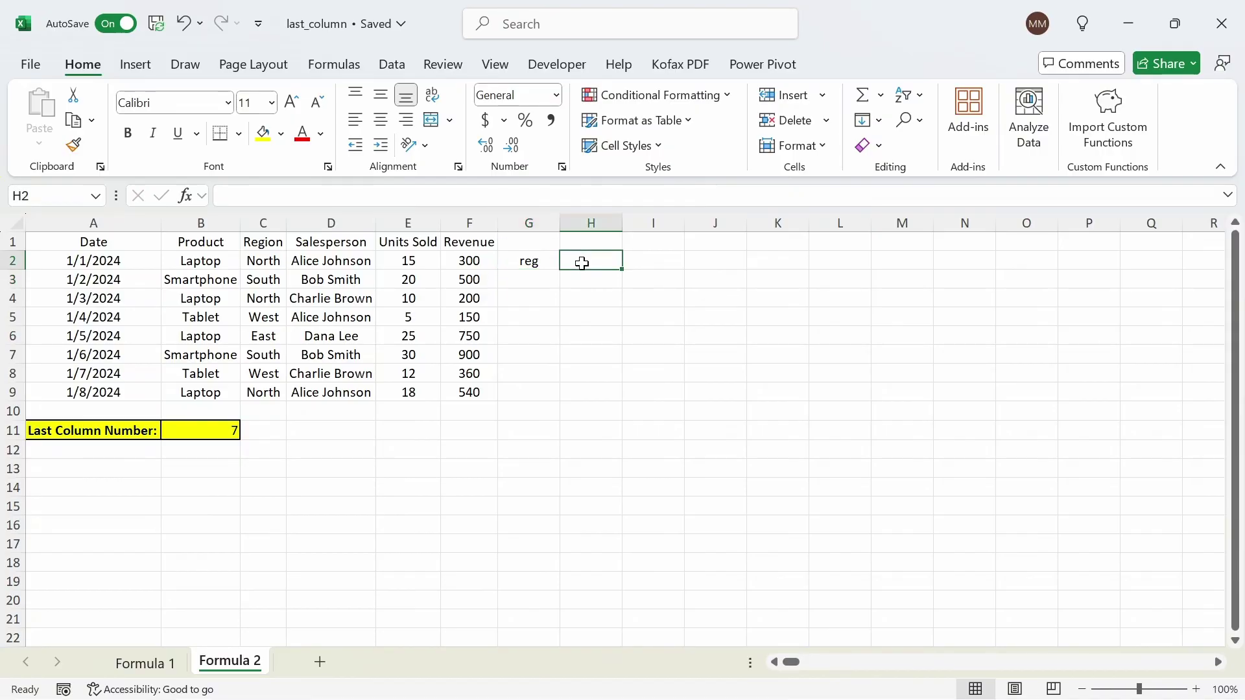
{"action": "left_click", "coordinate": [647, 259]}
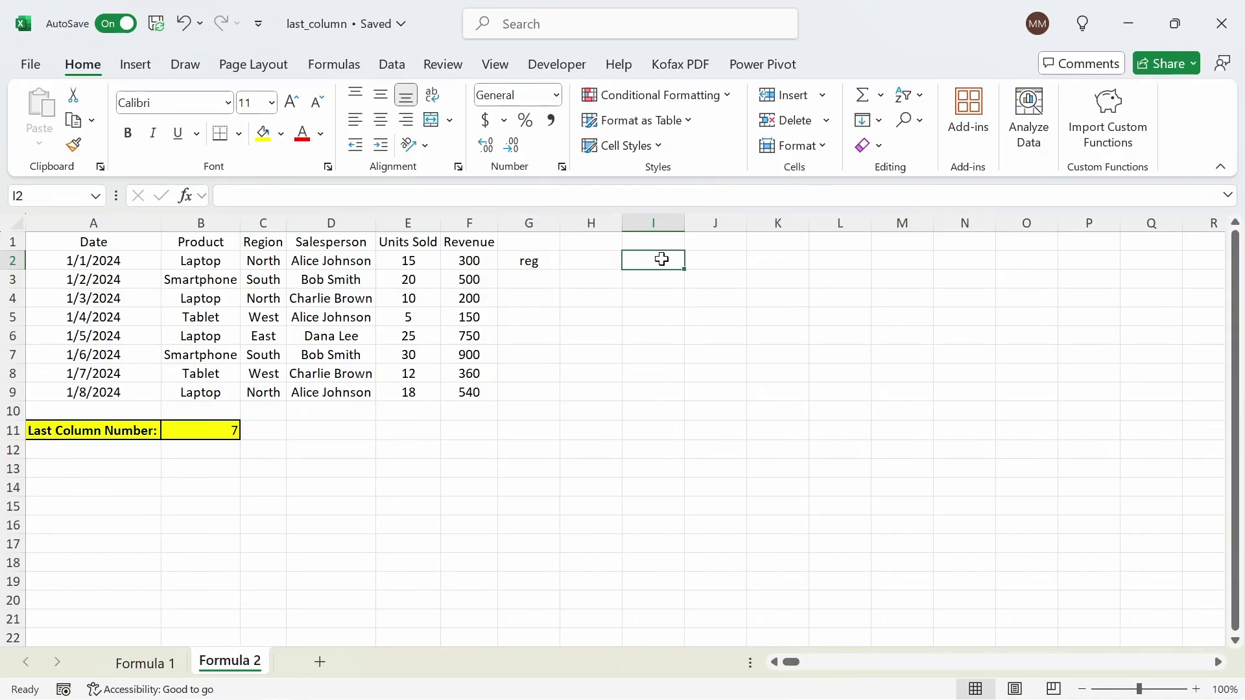
{"action": "type", "text": "uy"}
{"action": "key", "text": "Return"}
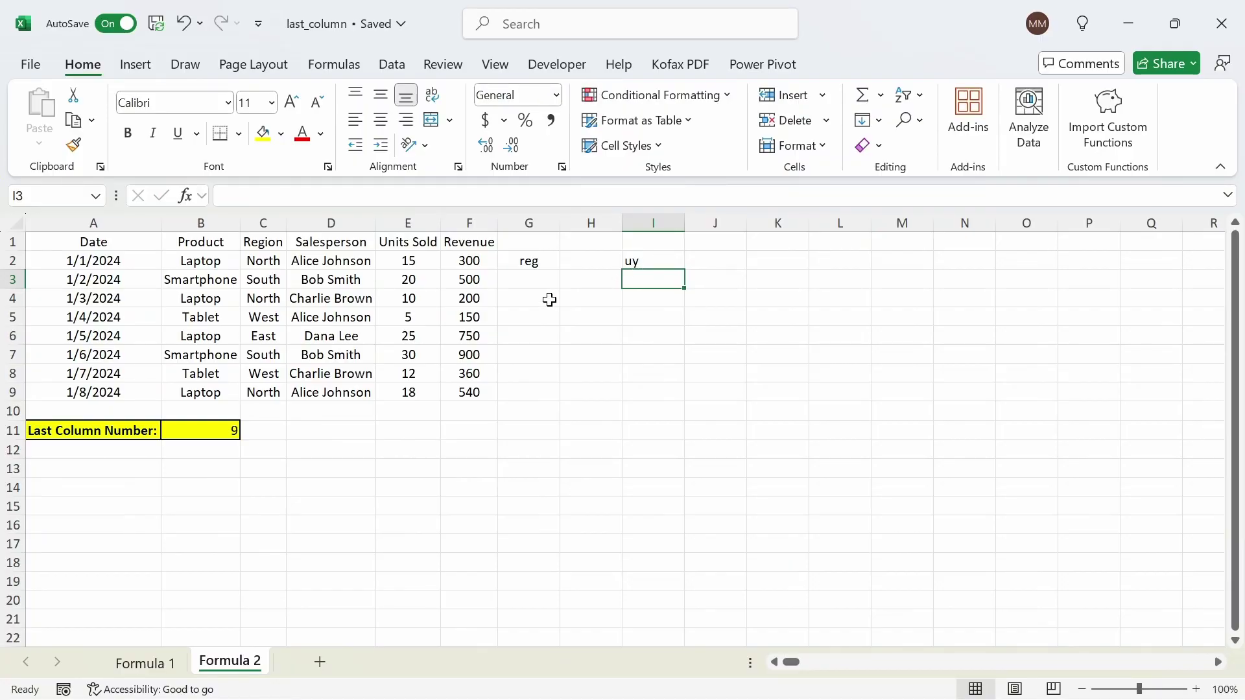